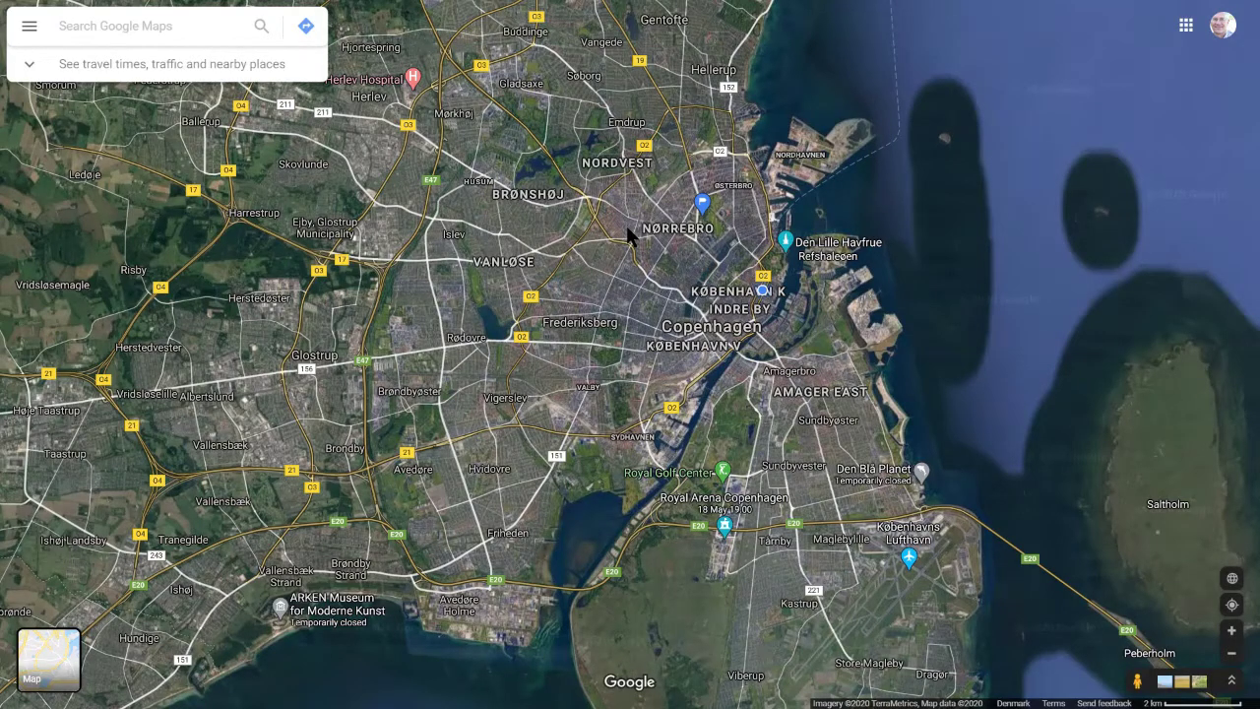
- Locate Copenhagen Skatepark near the junction of Vigerslev Allé and Enghavevej on the satellite map and show its place details
scroll(637, 367, "up", 3)
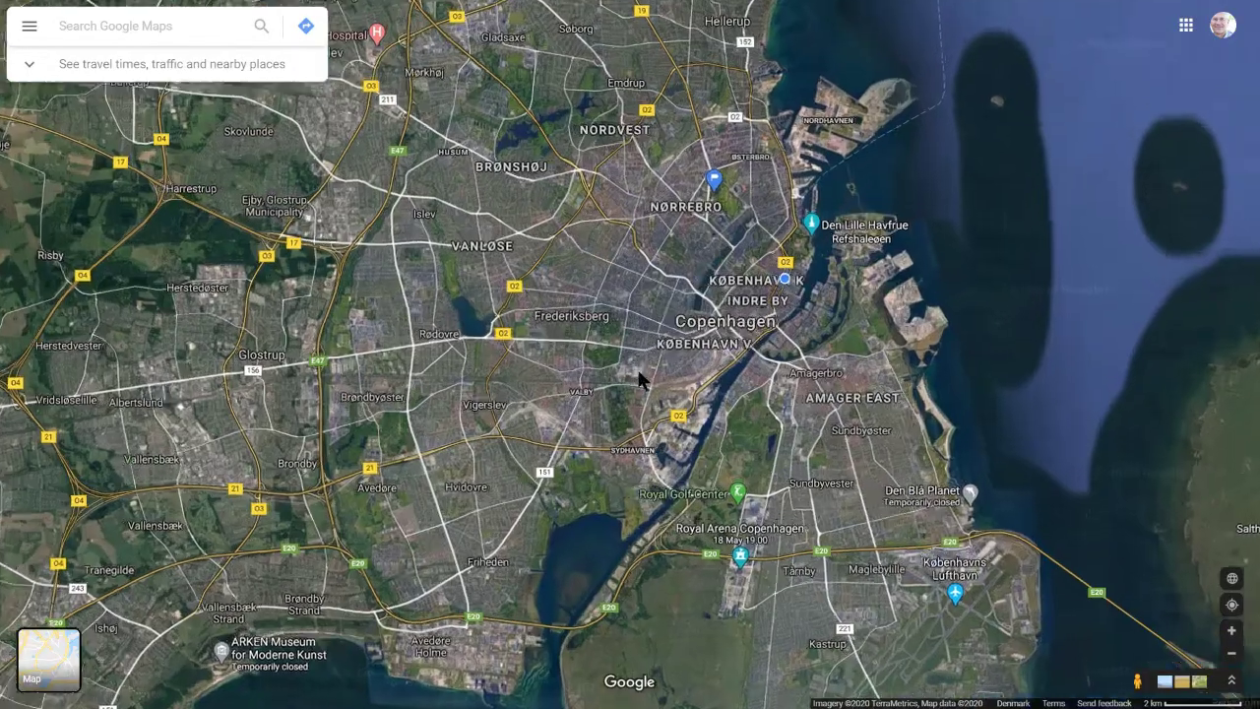
scroll(591, 424, "up", 2)
left_click_drag(715, 357, 576, 219)
scroll(579, 223, "up", 2)
left_click_drag(560, 302, 716, 440)
scroll(716, 440, "up", 3)
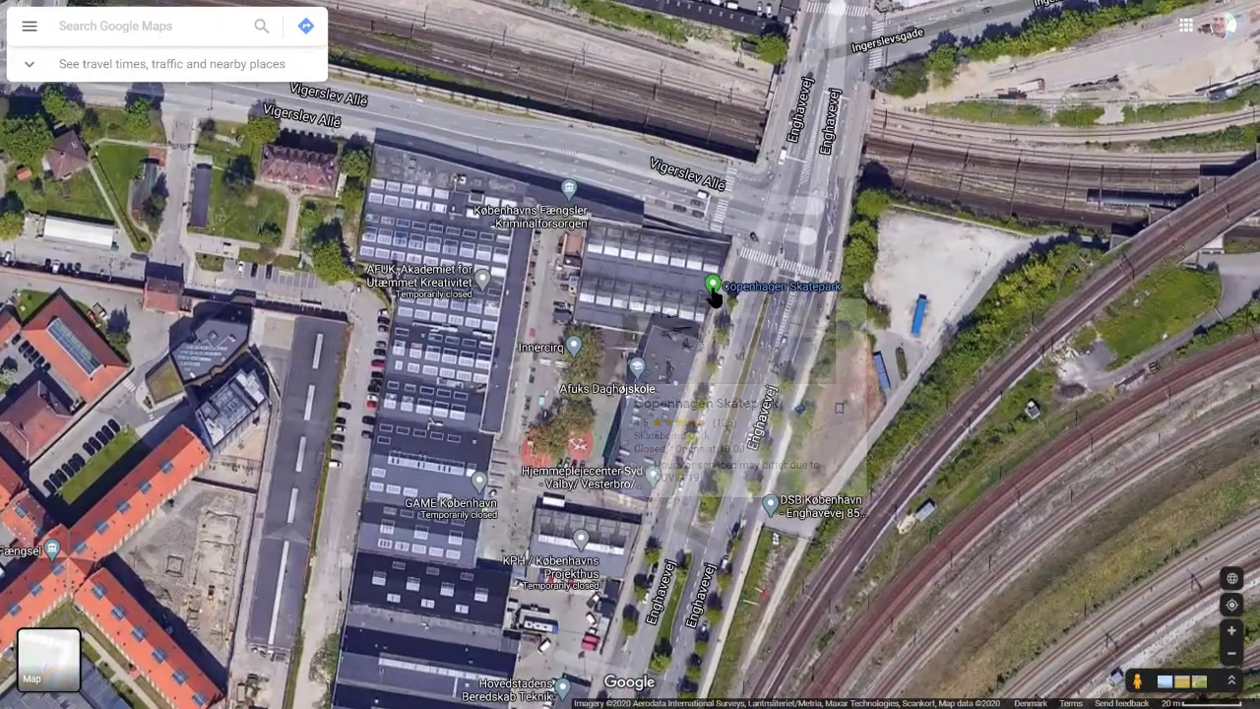
left_click(749, 303)
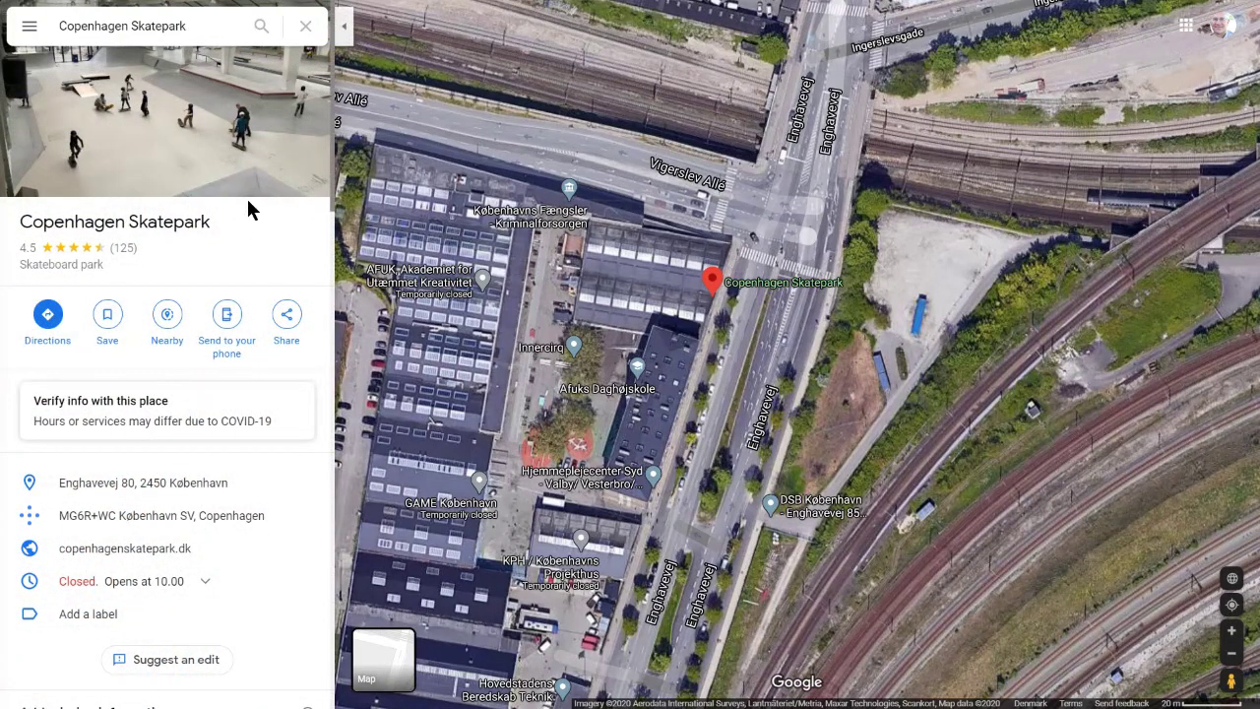
- Add the May 12, 2020 phone photo of the skatepark building to the Copenhagen Skatepark listing
scroll(206, 583, "down", 6)
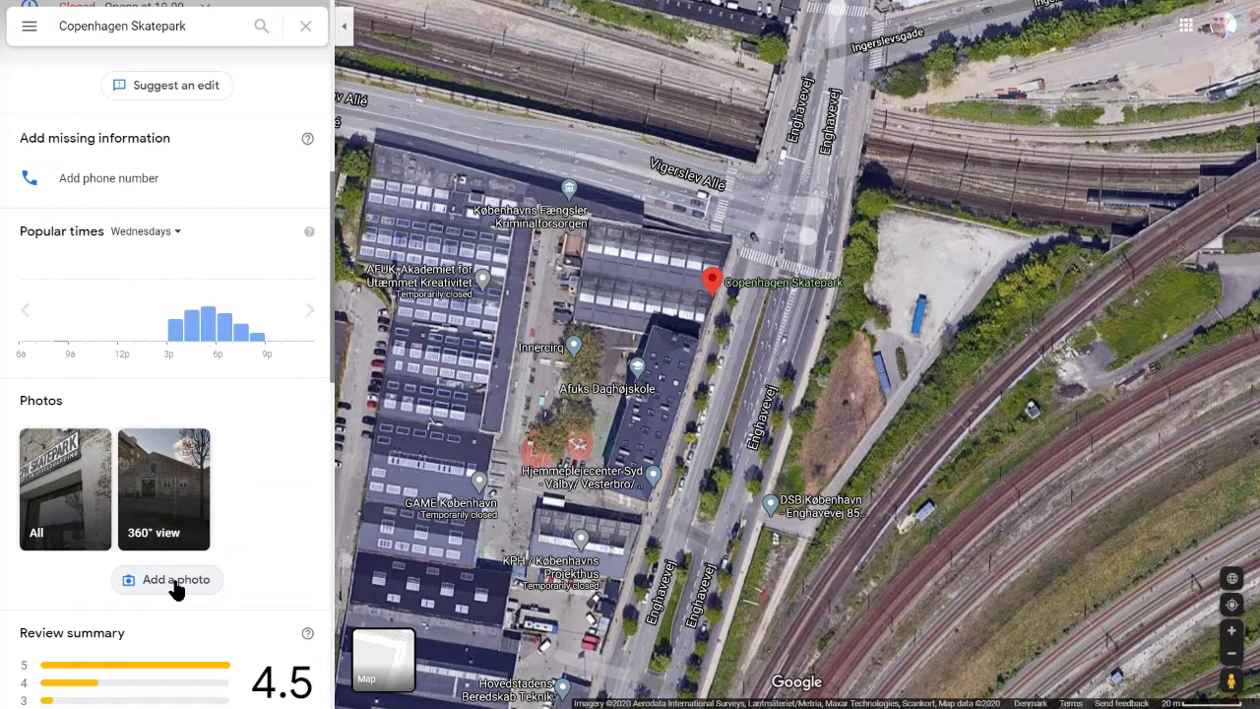
left_click(177, 587)
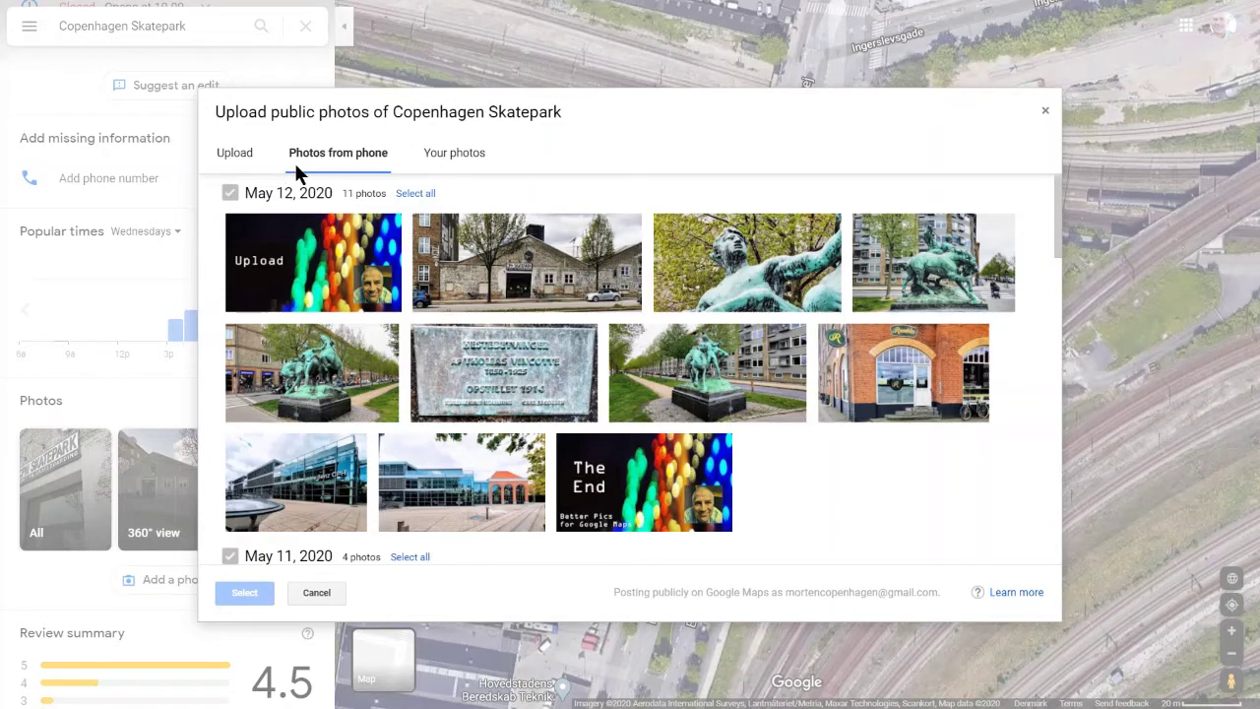
left_click(534, 264)
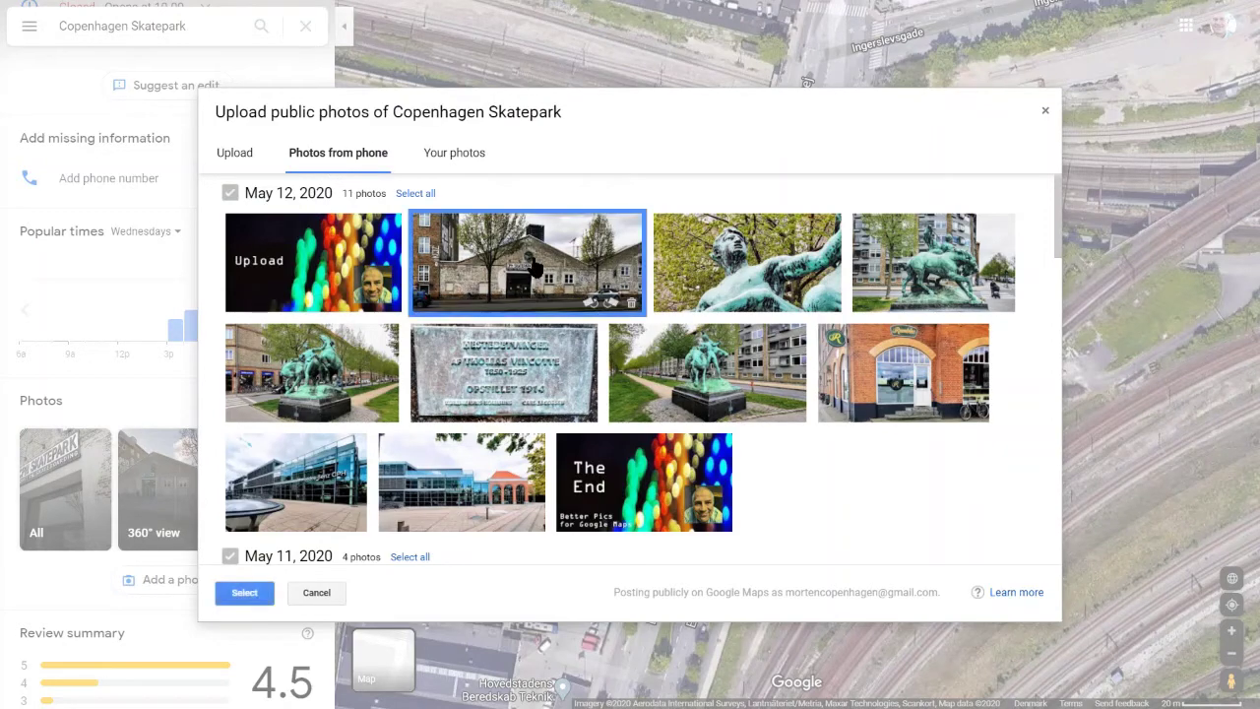
left_click(244, 595)
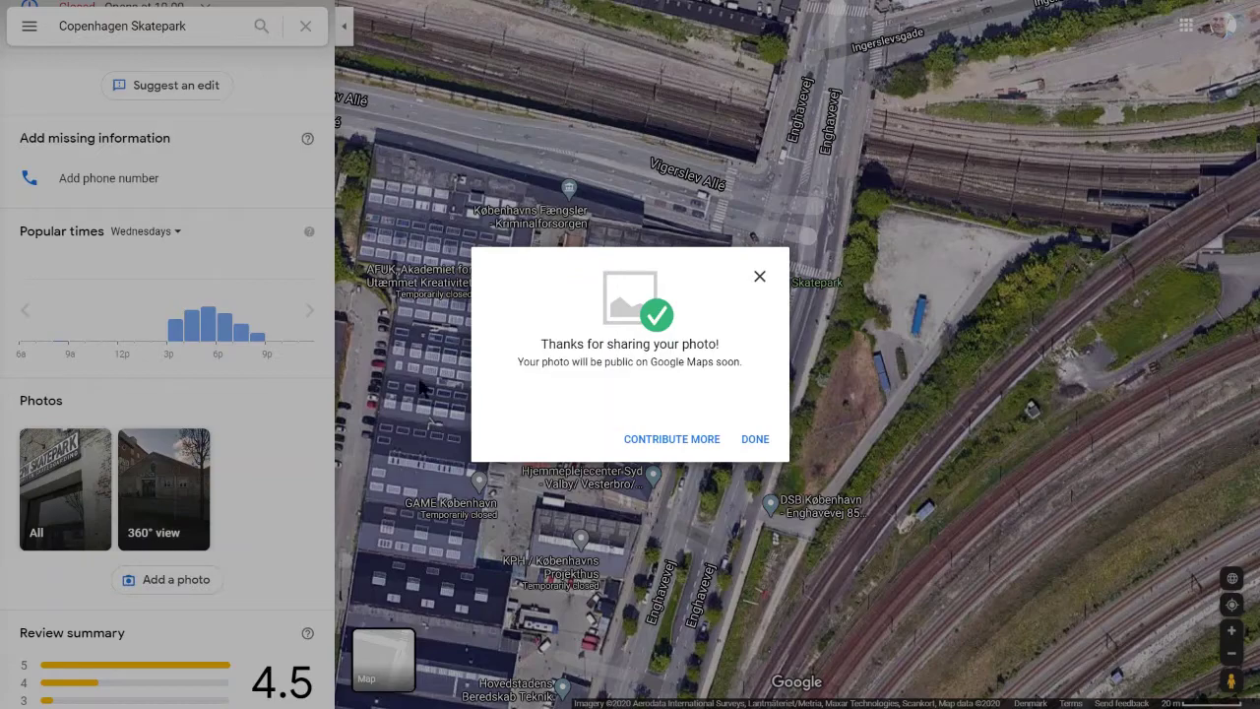
left_click(763, 279)
- Find the green statue at the corner of Bavnehøj Allé and Enghavevej and show the details of The Horse Vanquisher by Thomas Vincotte
scroll(585, 445, "down", 1)
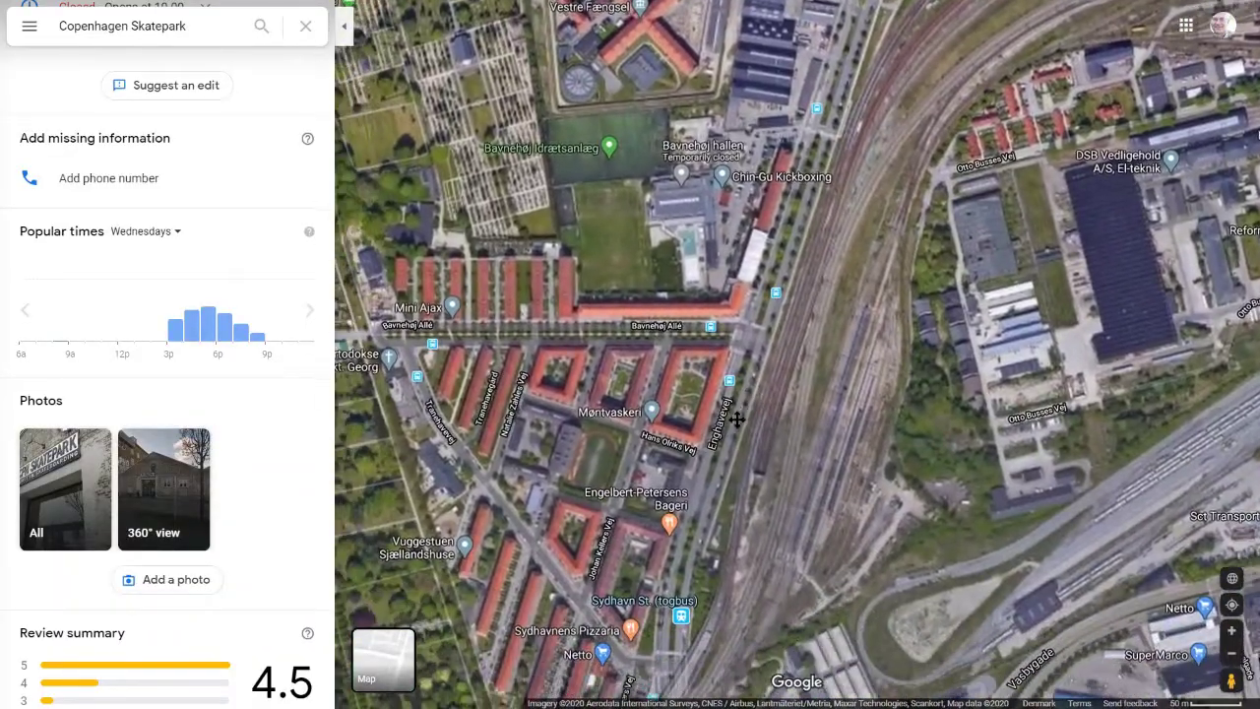
scroll(738, 389, "up", 5)
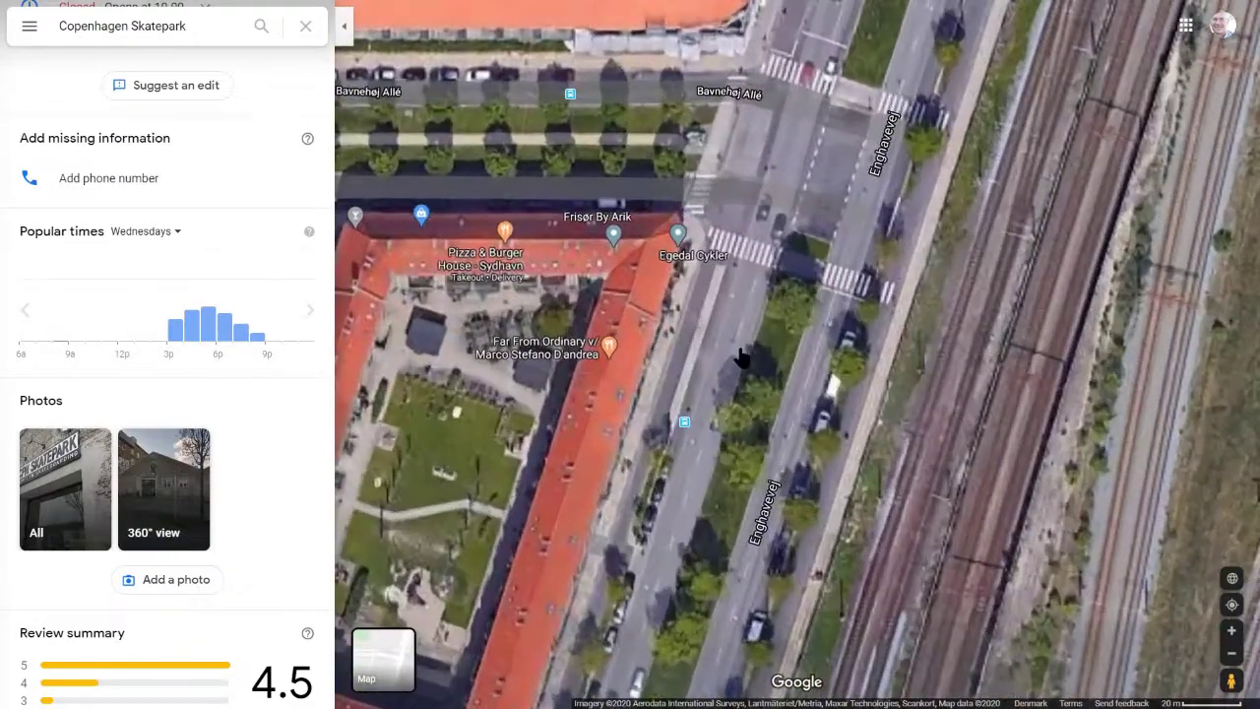
left_click_drag(741, 355, 783, 522)
scroll(779, 394, "up", 4)
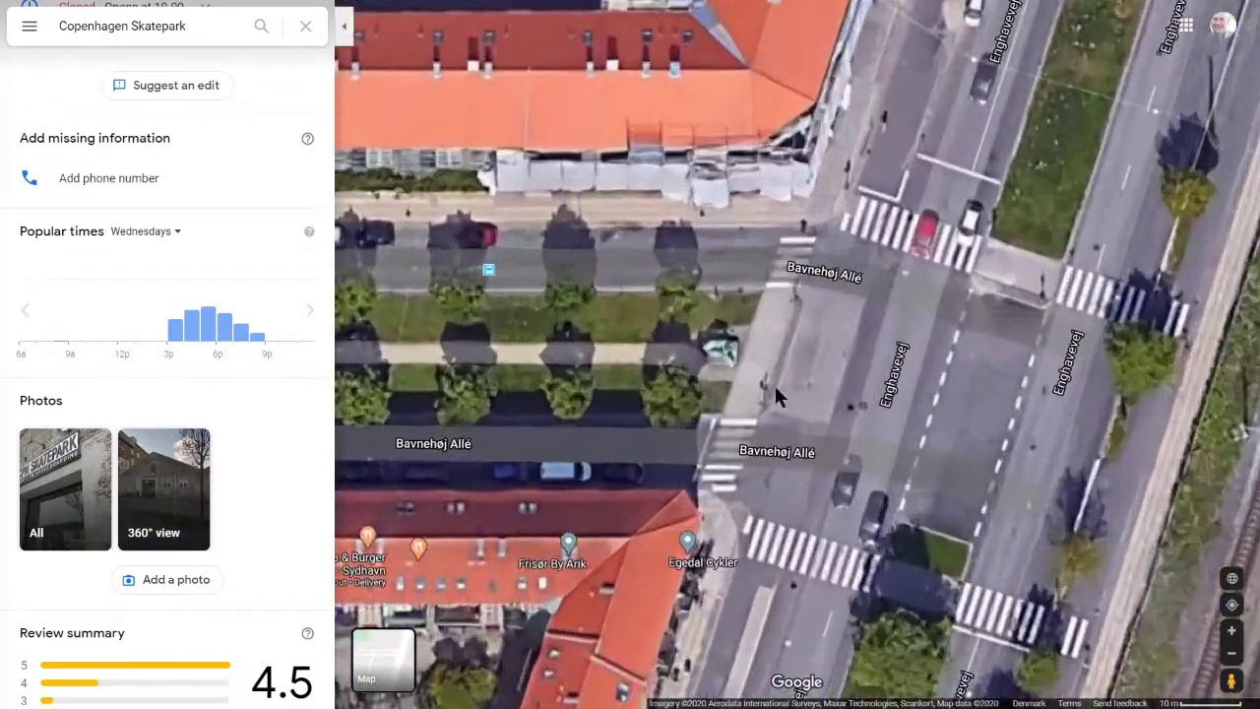
left_click_drag(891, 424, 966, 453)
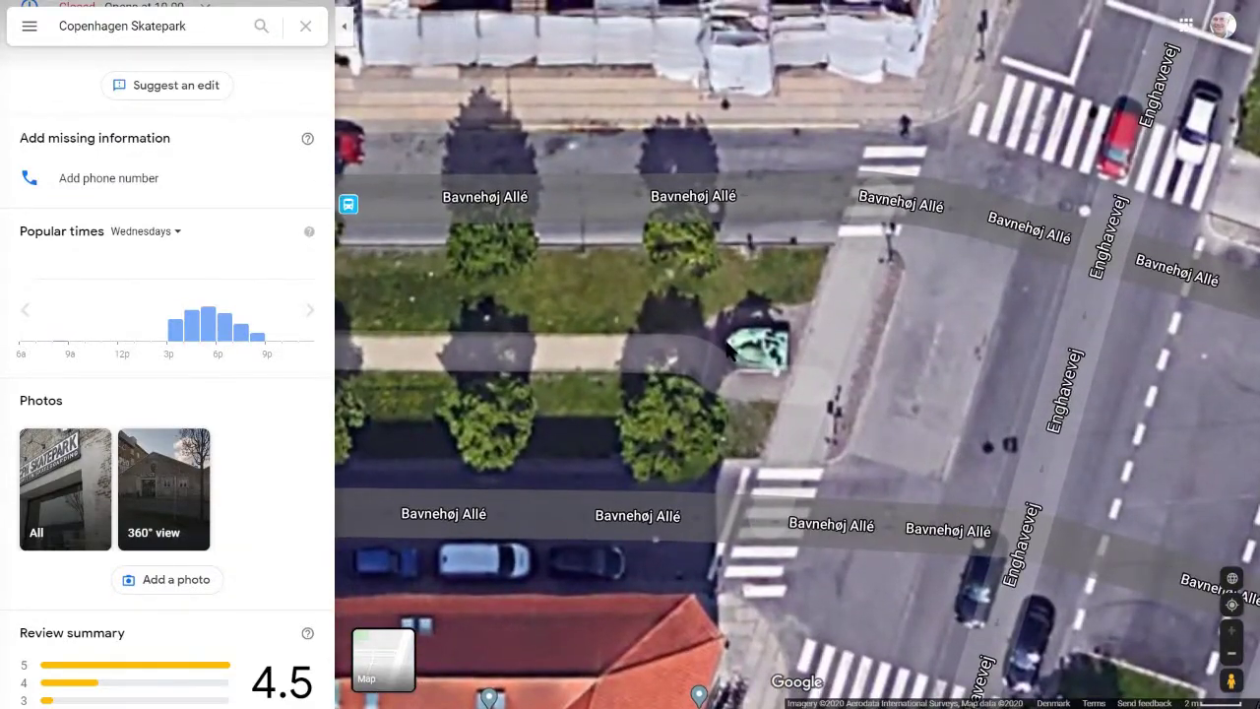
left_click(726, 342)
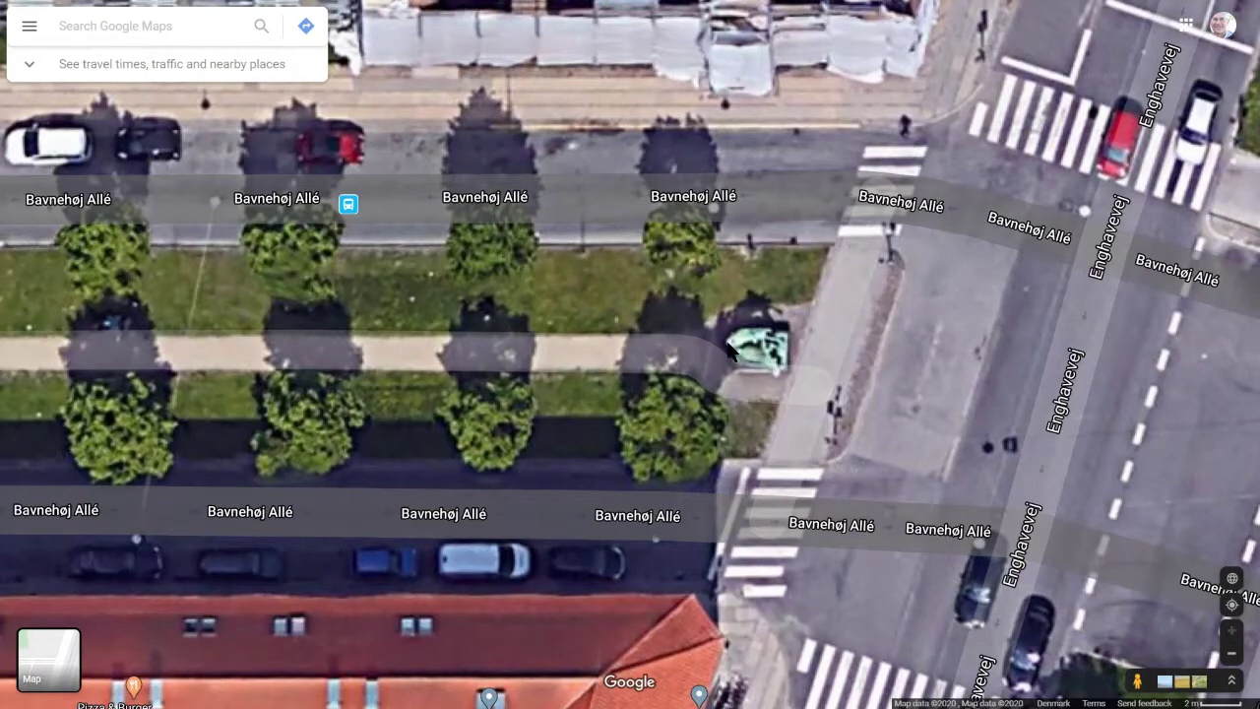
left_click(731, 342)
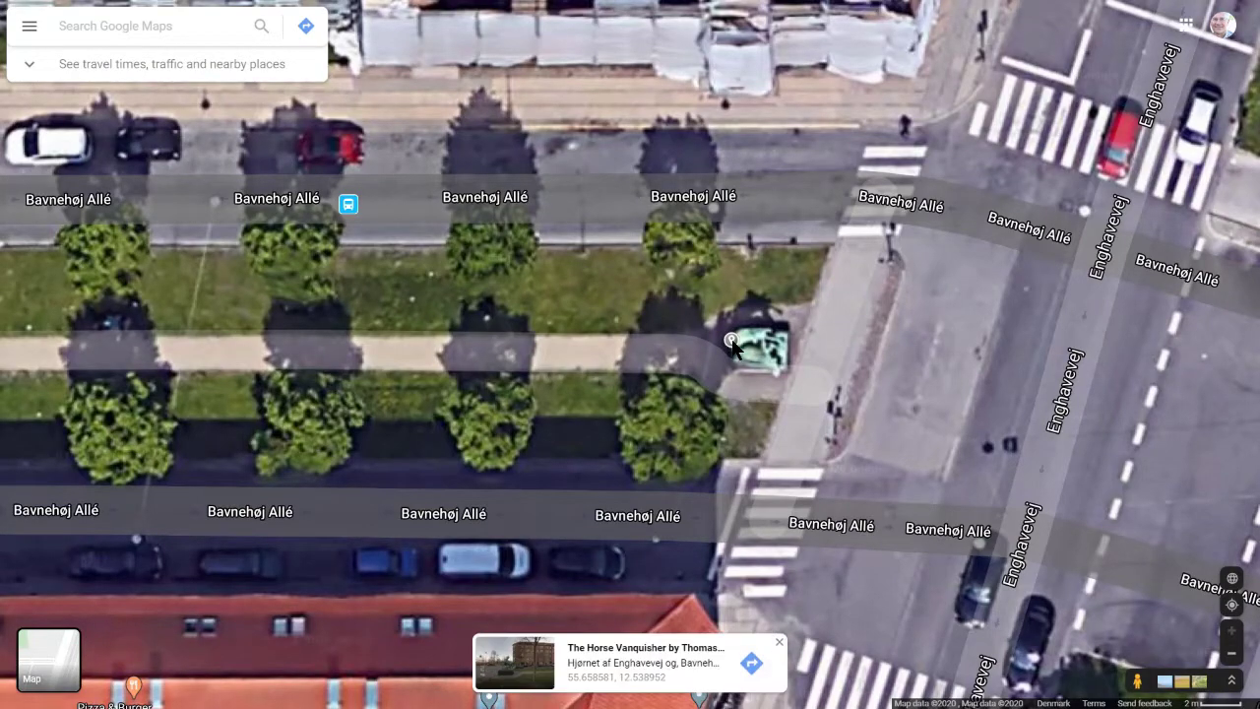
left_click(633, 650)
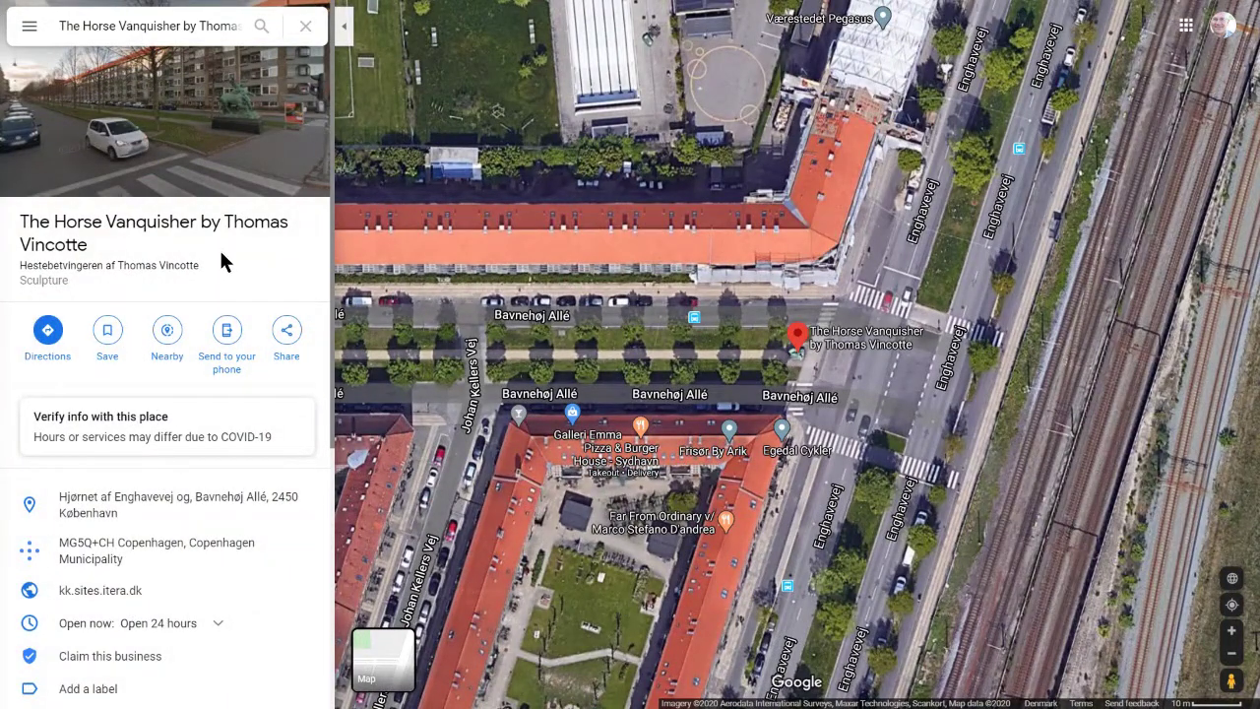
scroll(220, 259, "down", 2)
scroll(205, 253, "up", 2)
- Add the five May 12, 2020 phone photos of the statue and its plaque to The Horse Vanquisher listing and return to its details
left_click(202, 155)
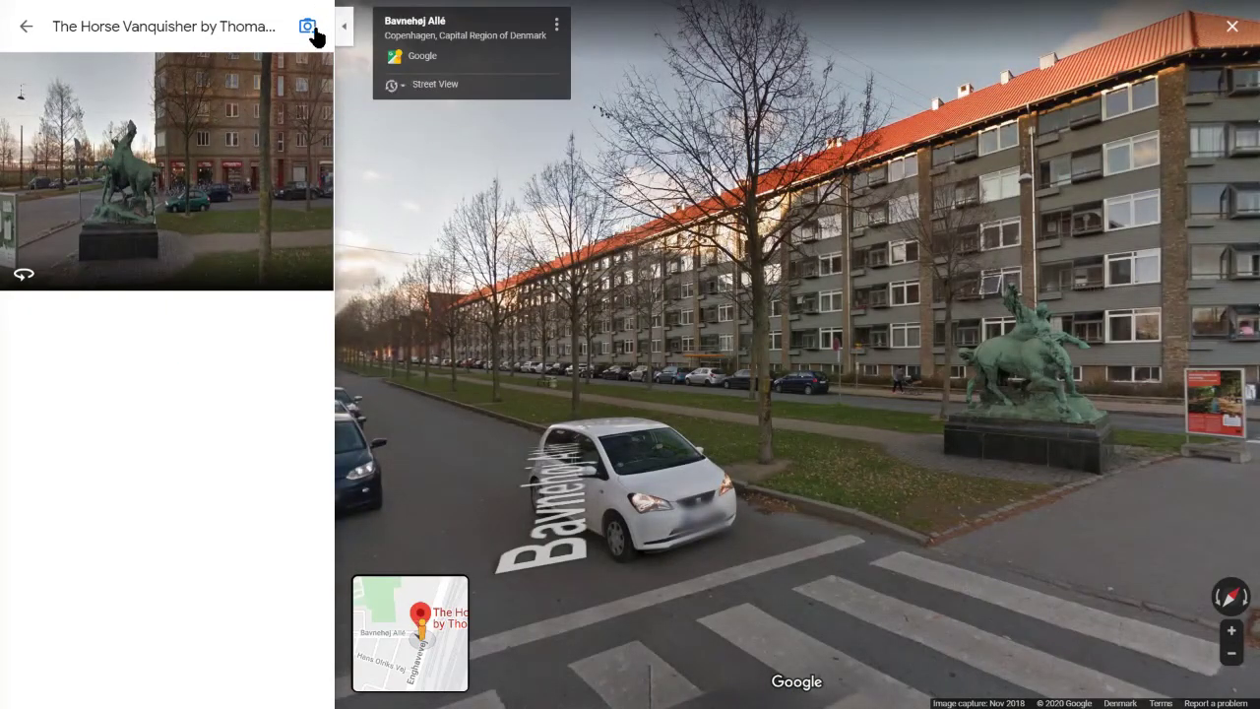
left_click(308, 28)
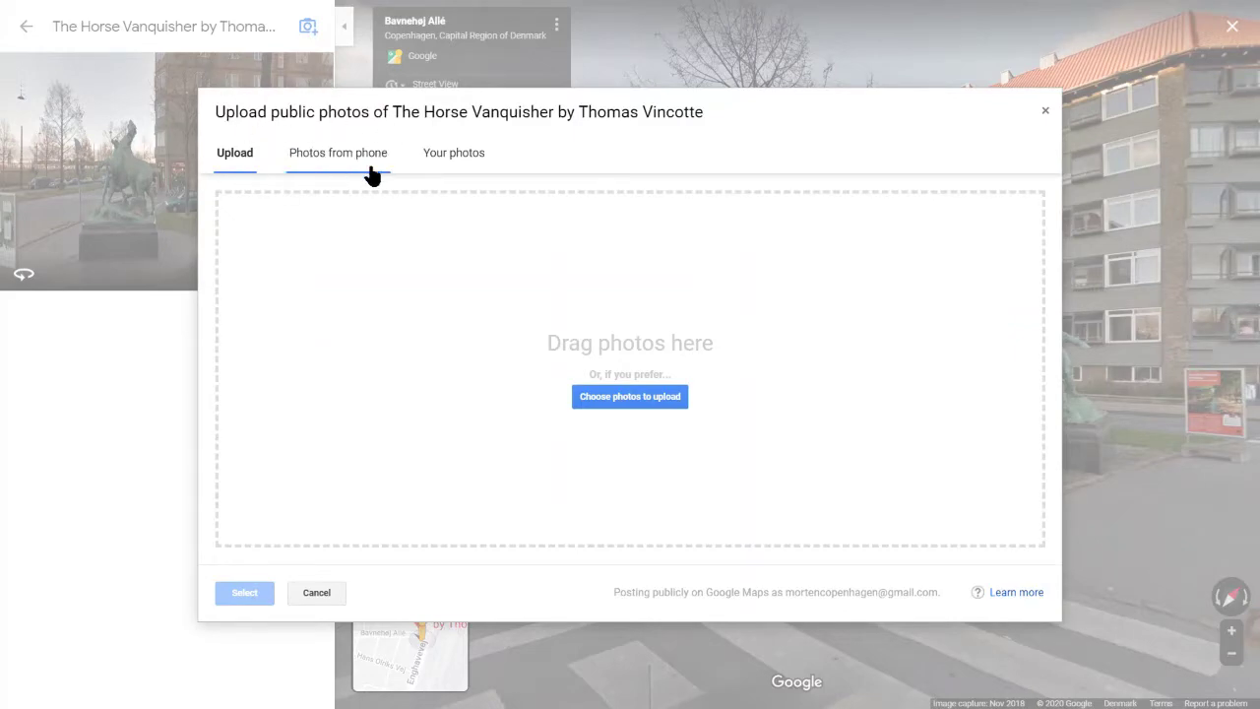
left_click(325, 163)
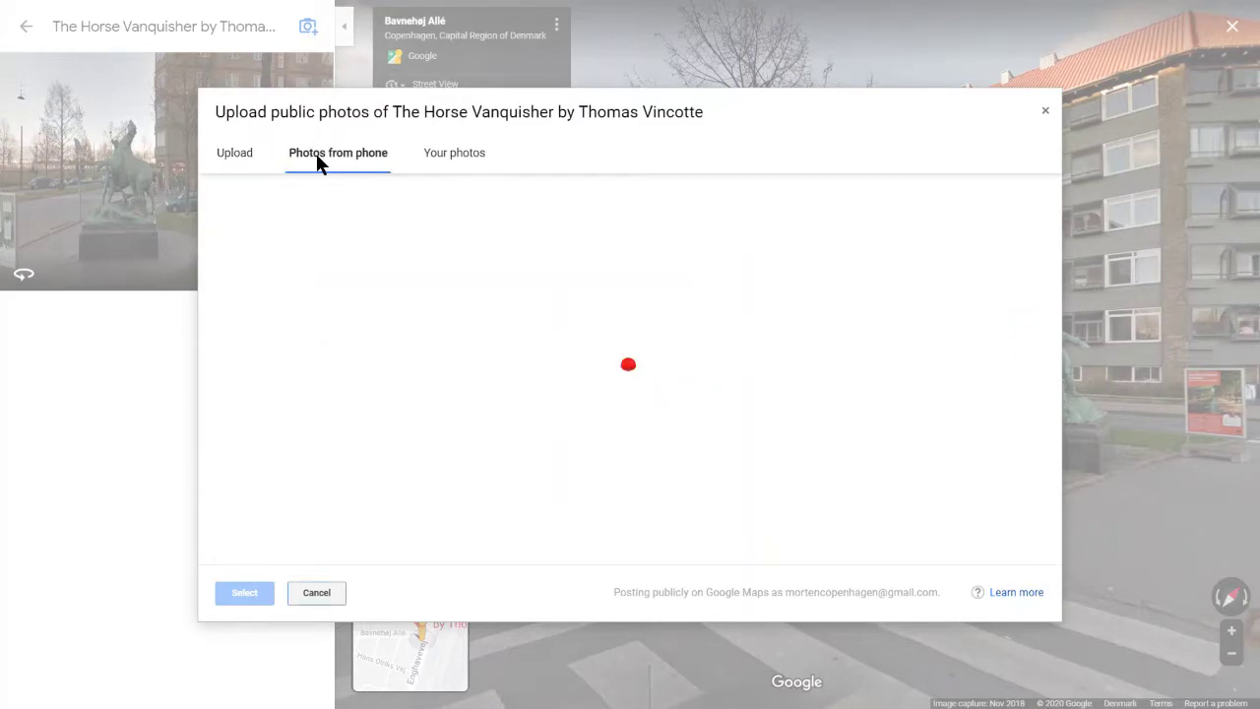
left_click(727, 271)
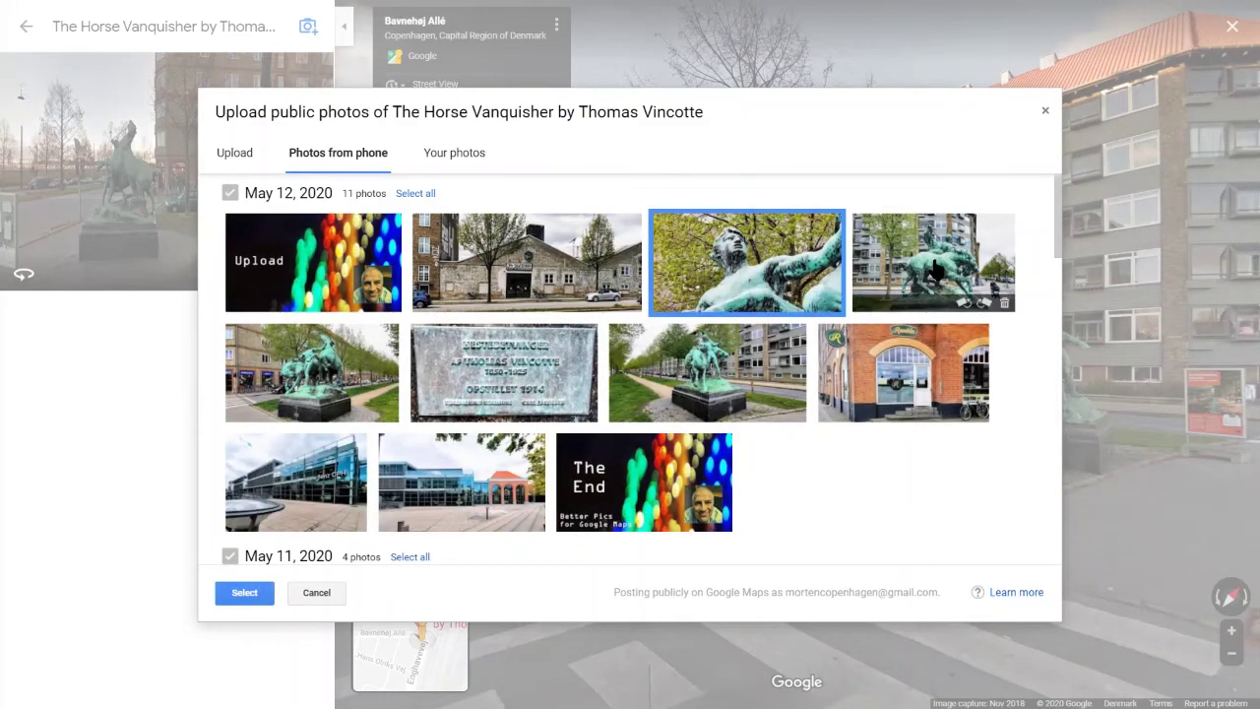
left_click(934, 264)
left_click(353, 366)
left_click(493, 365)
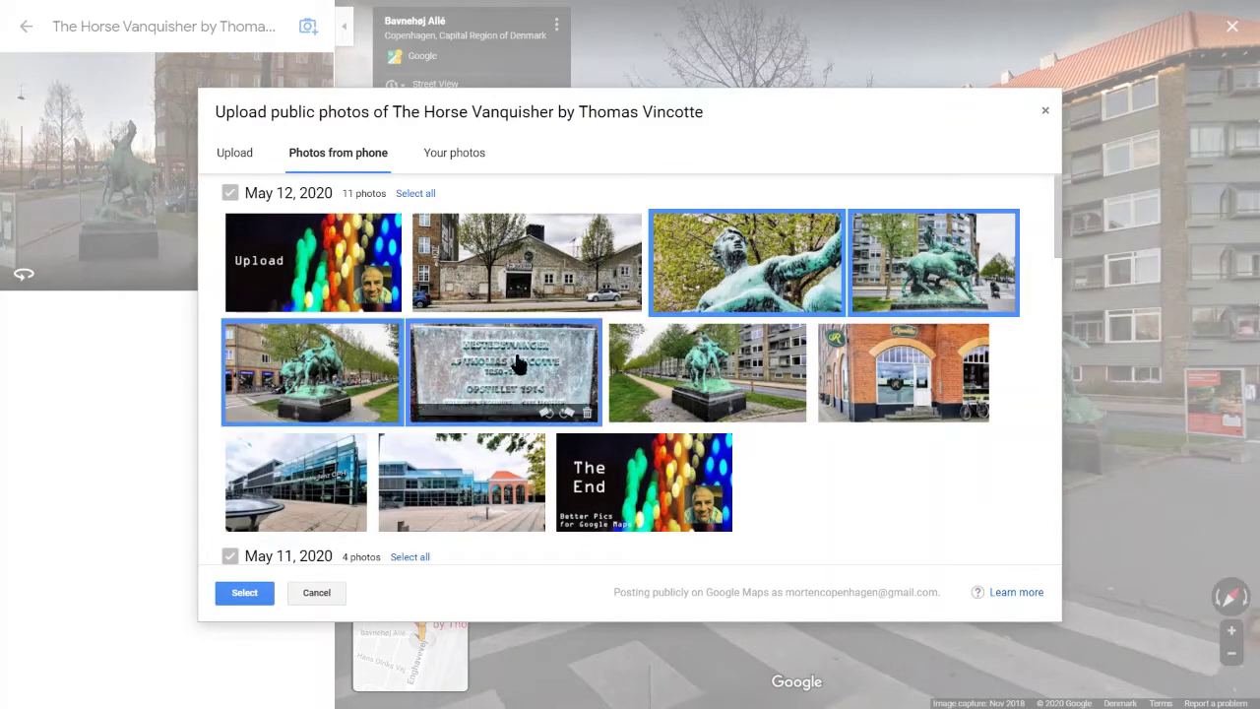
left_click(738, 360)
left_click(253, 597)
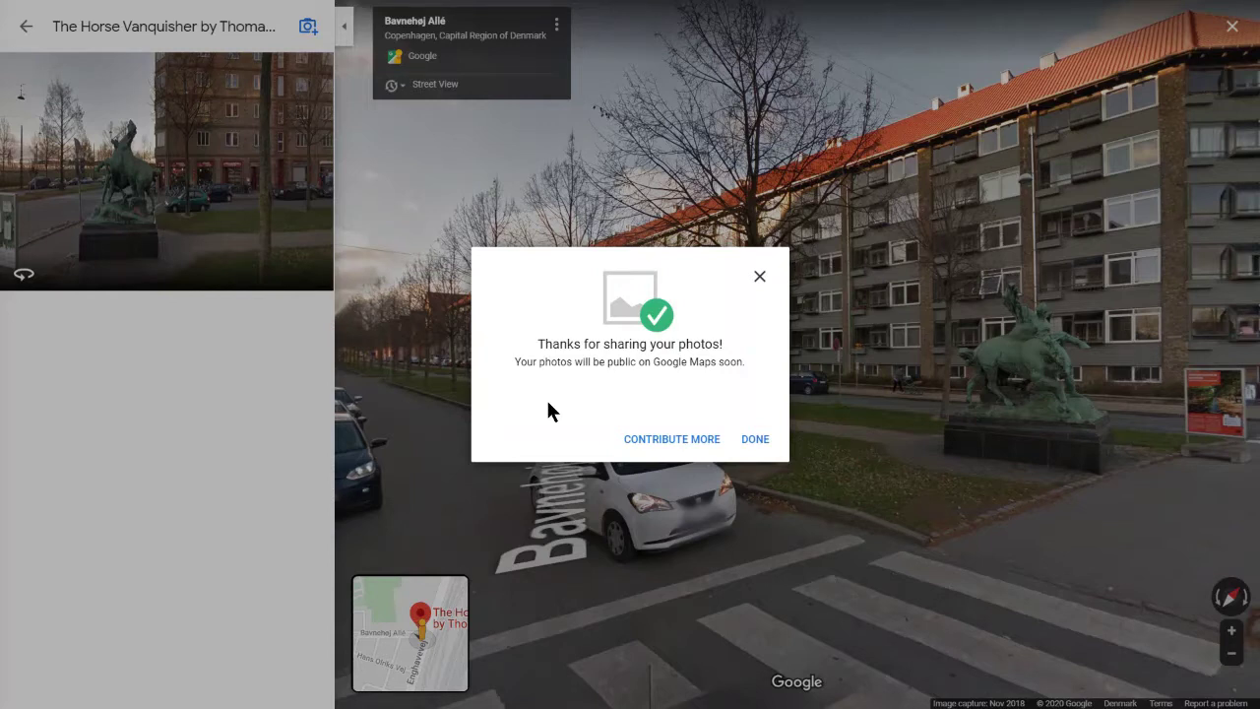
left_click(27, 36)
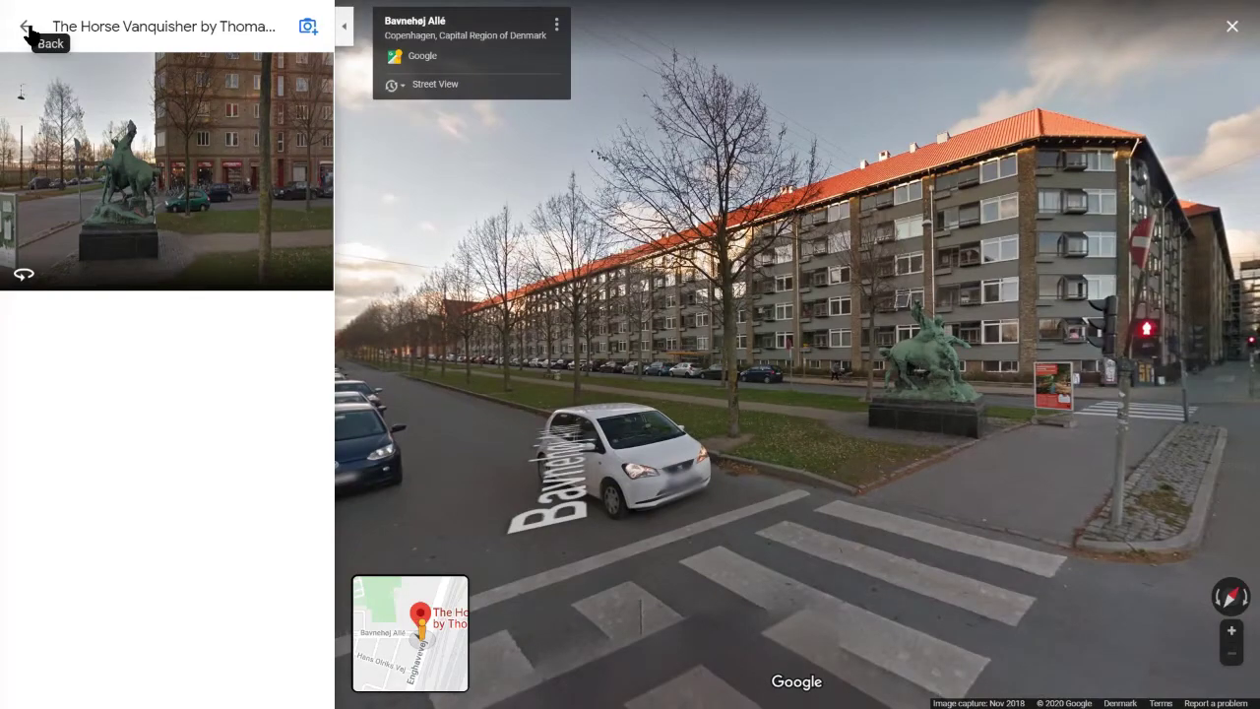
left_click(24, 30)
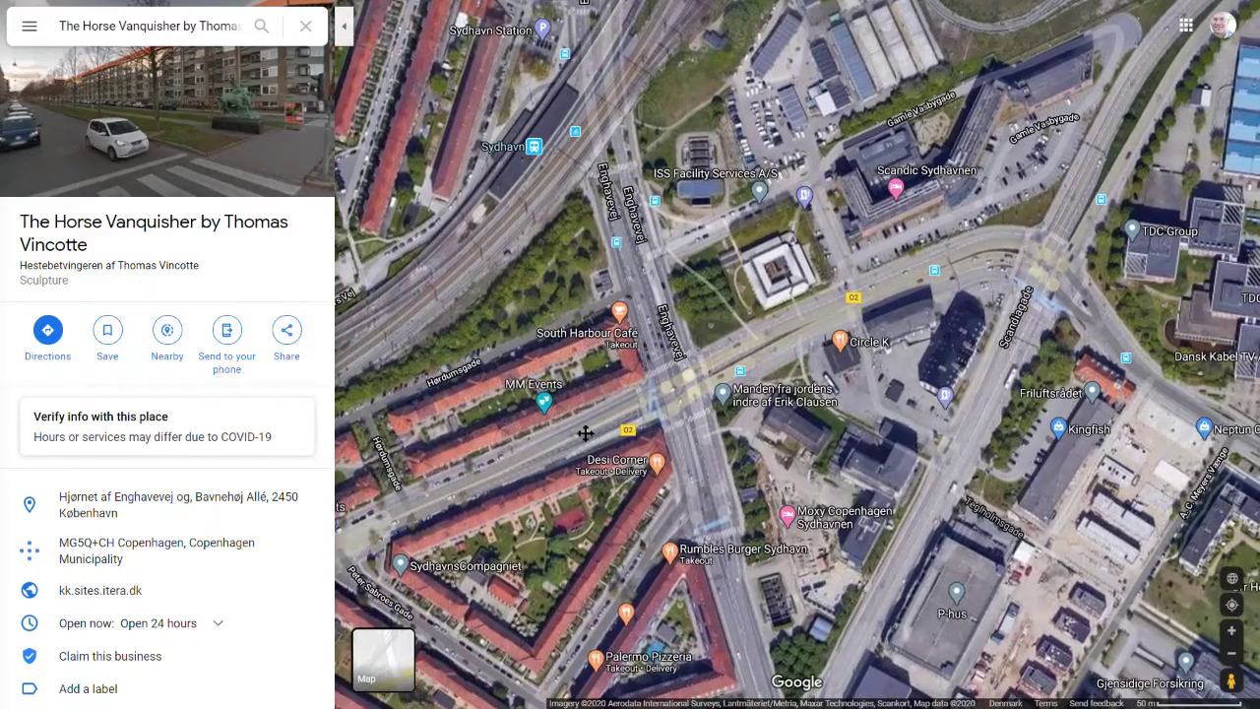
- Examine the businesses on the building corners along Enghavevej at P. Knudsens Gade and Hørdumsgade
scroll(609, 391, "up", 5)
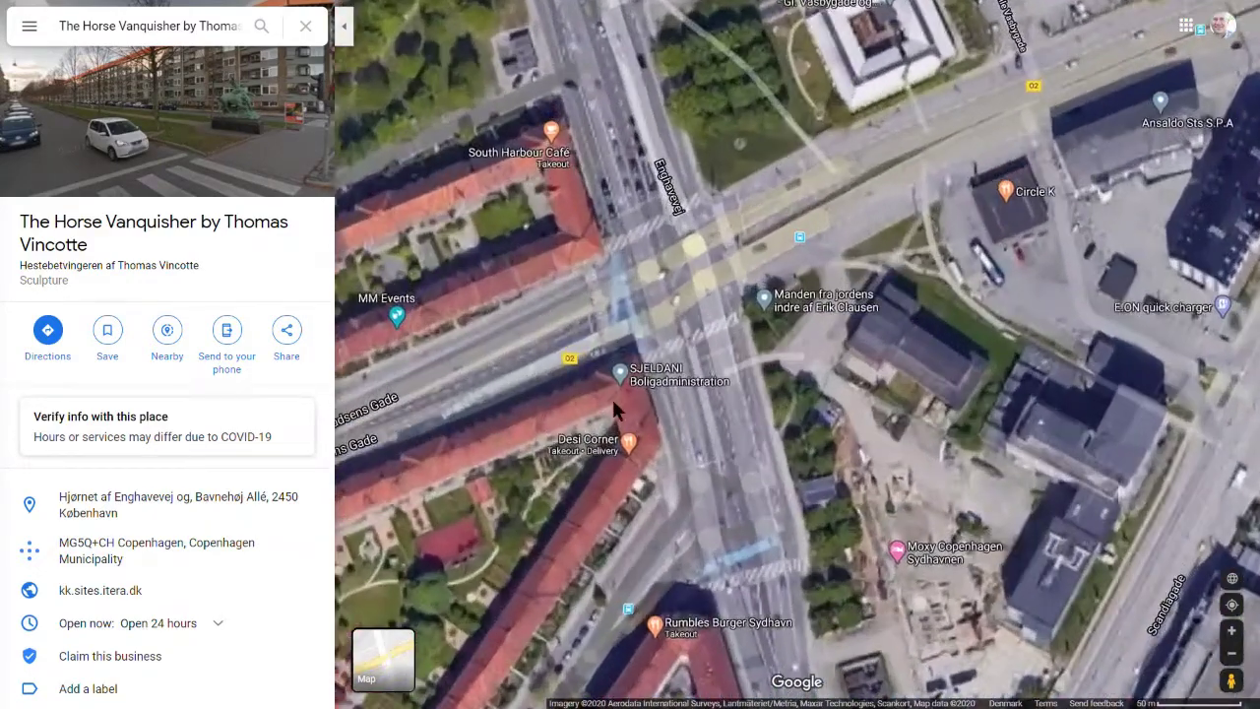
scroll(558, 350, "up", 3)
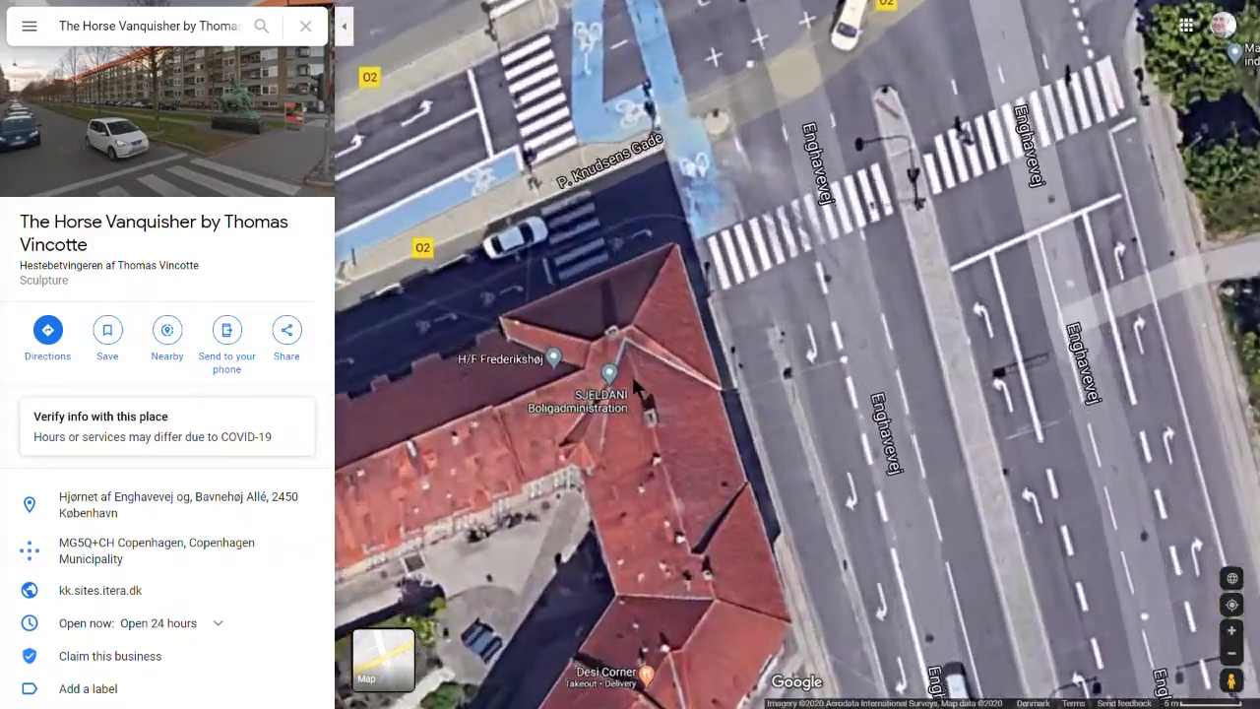
scroll(652, 365, "down", 3)
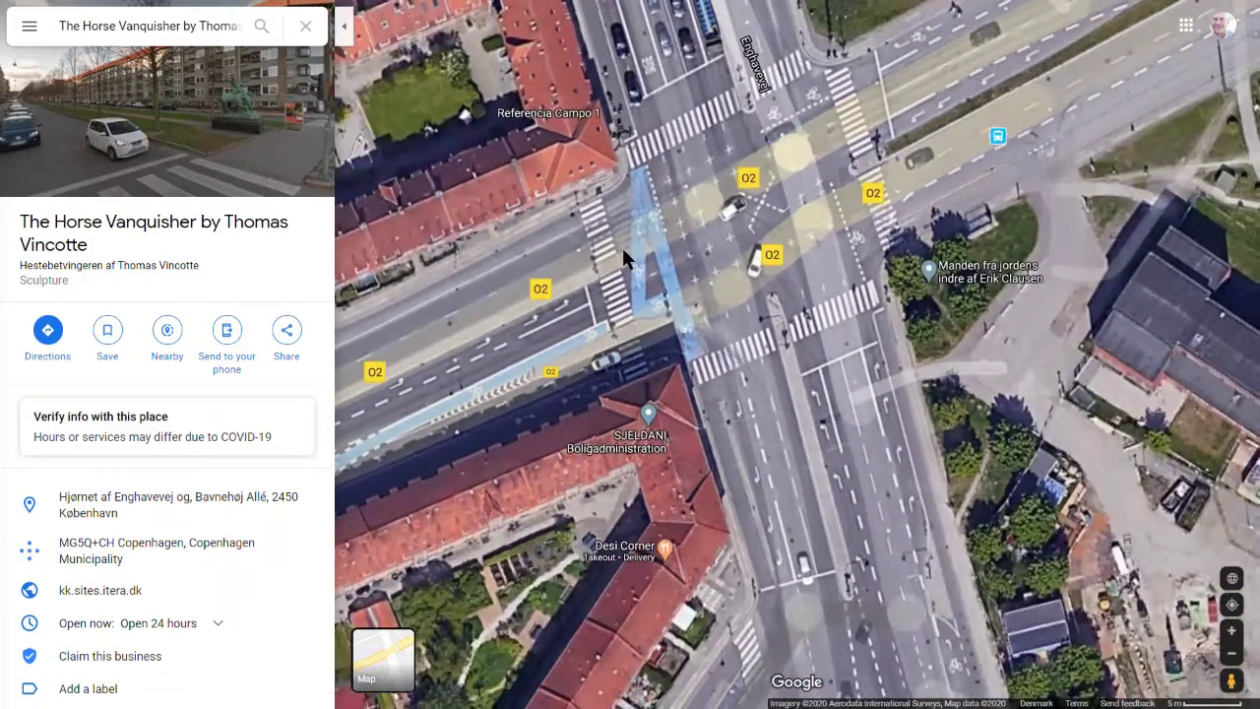
left_click_drag(622, 247, 788, 394)
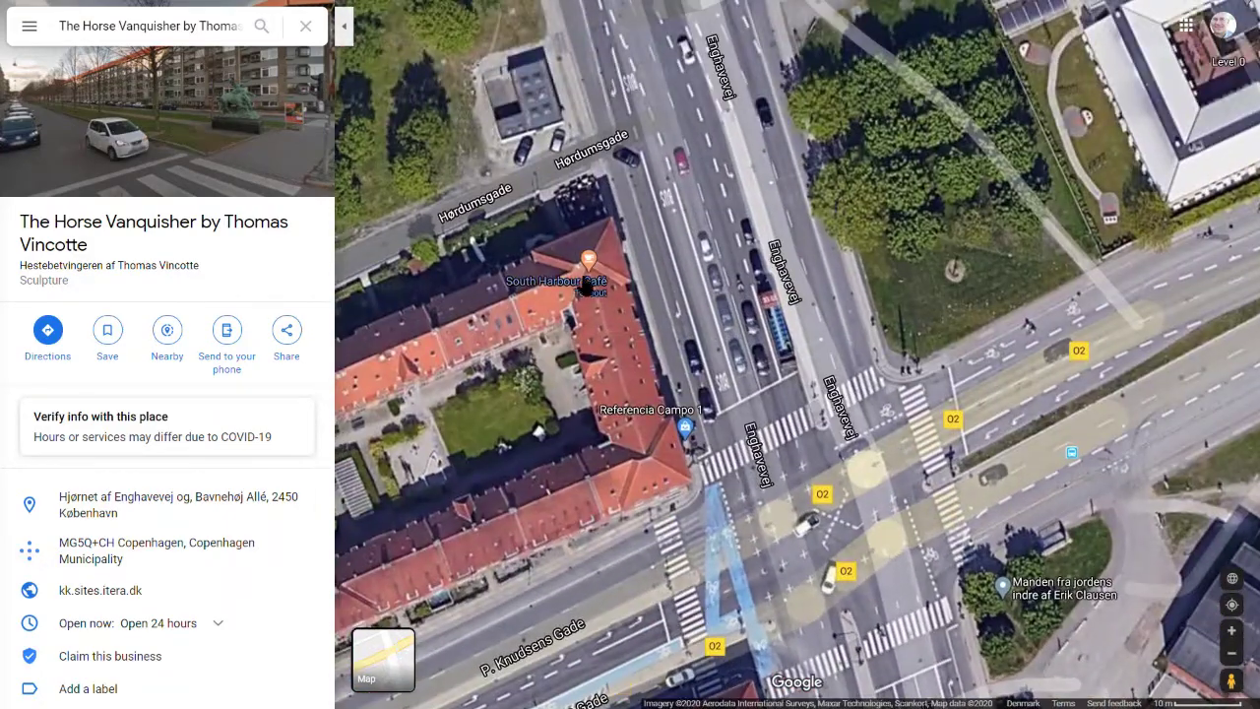
scroll(582, 326, "up", 3)
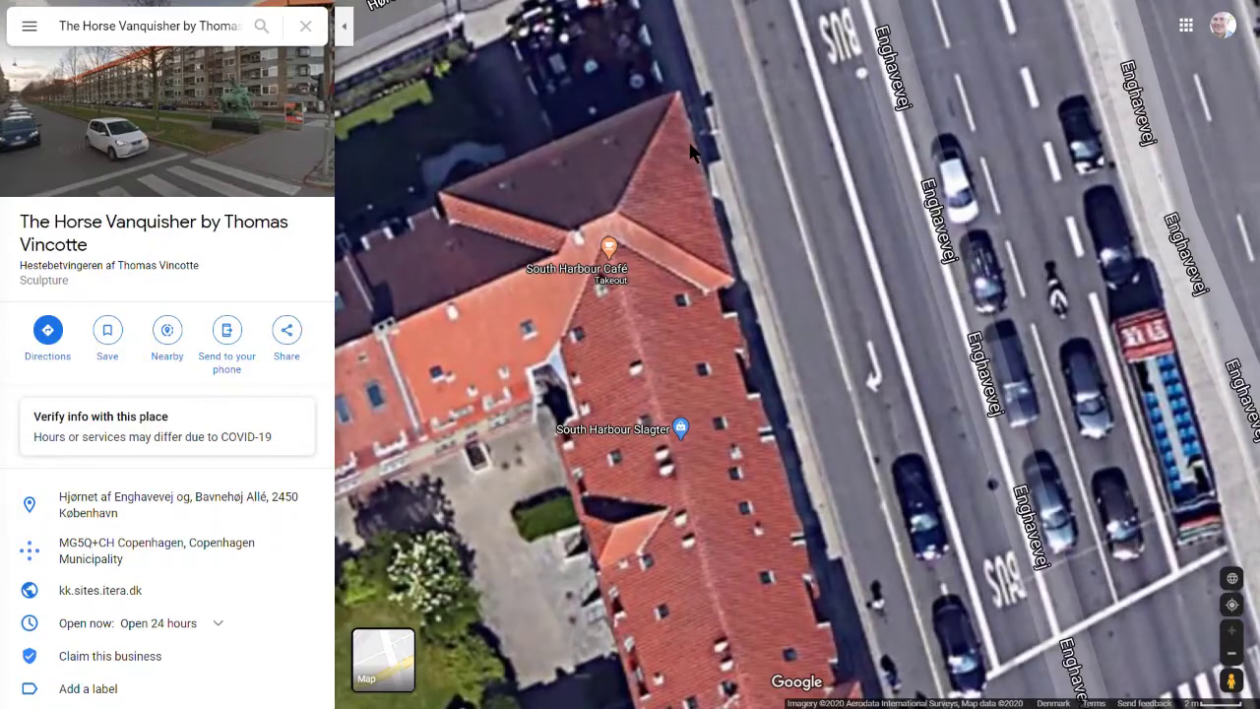
left_click(635, 147)
scroll(635, 148, "down", 2)
scroll(644, 212, "down", 2)
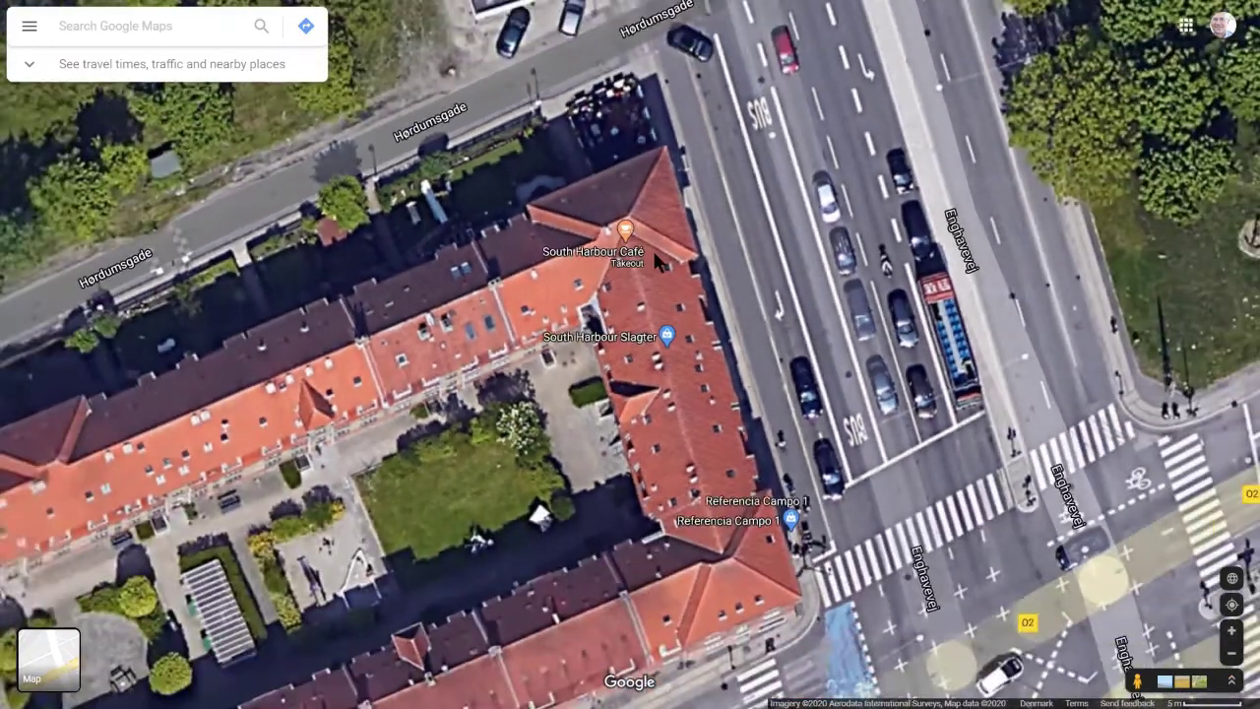
- Find Rumbles Burger Sydhavn on the corner of Borgbjergsvej and Sydhavnsgade and look through its place details
scroll(696, 342, "down", 5)
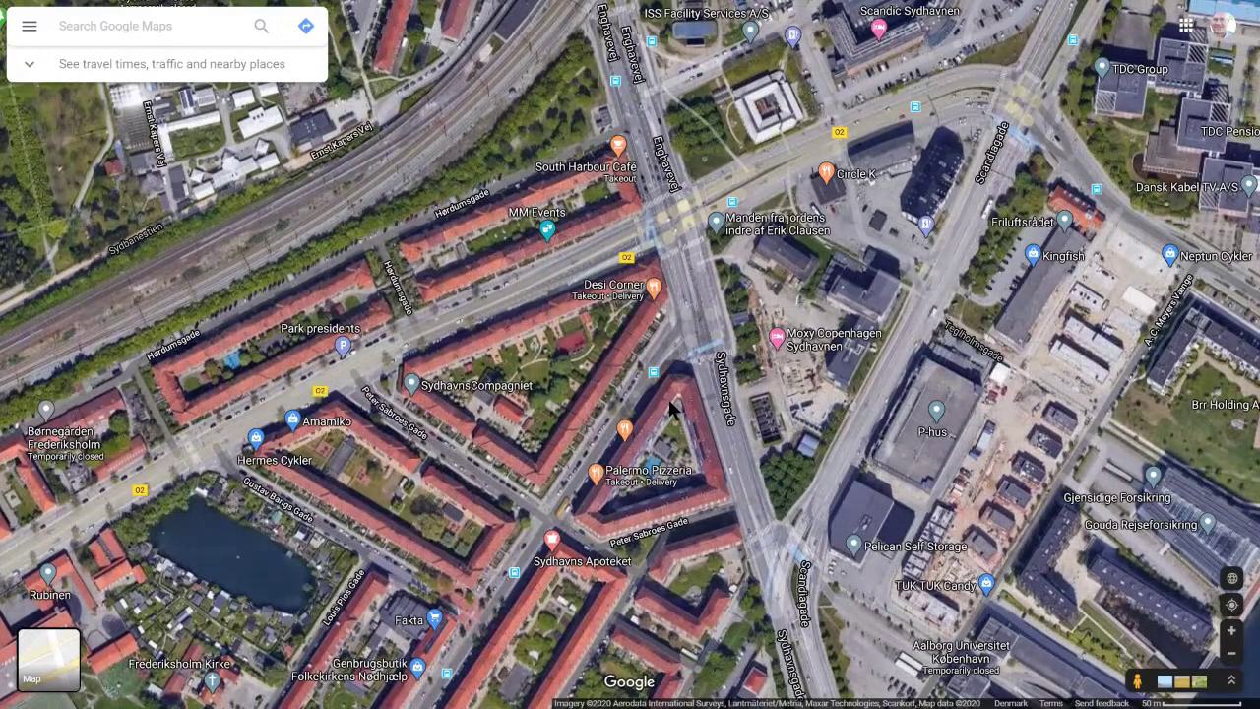
mouse_move(673, 399)
scroll(673, 398, "up", 5)
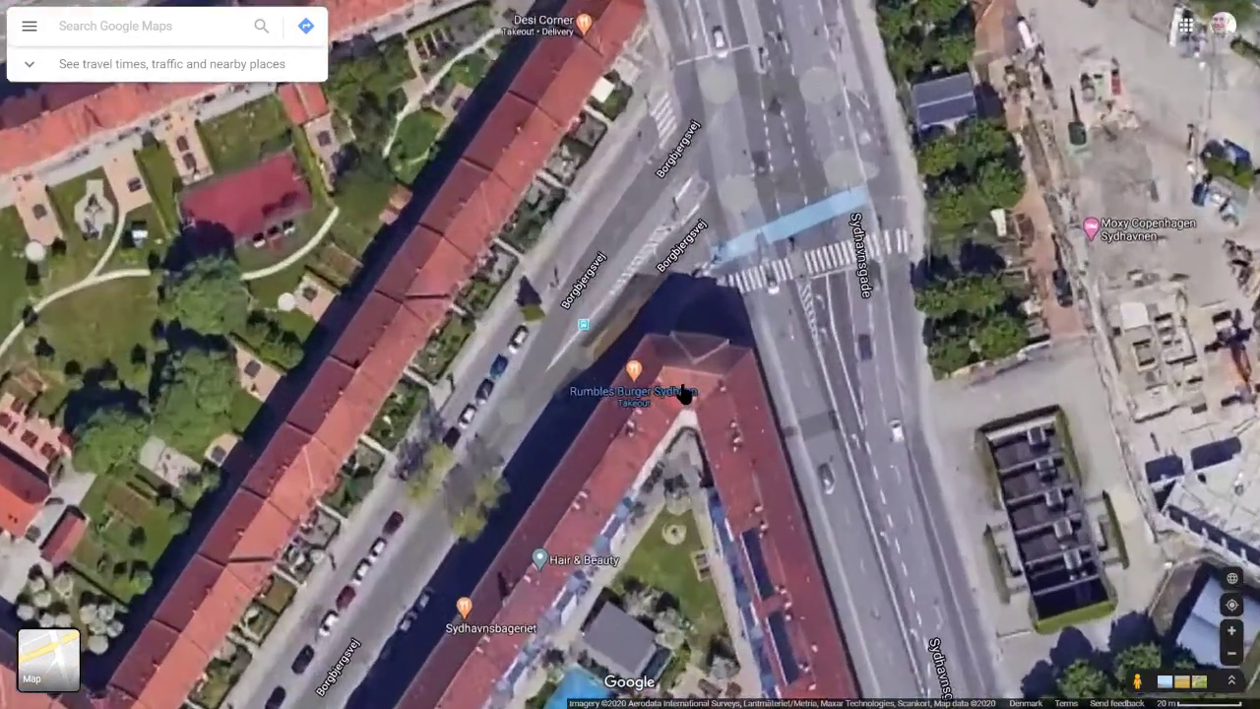
scroll(696, 394, "up", 2)
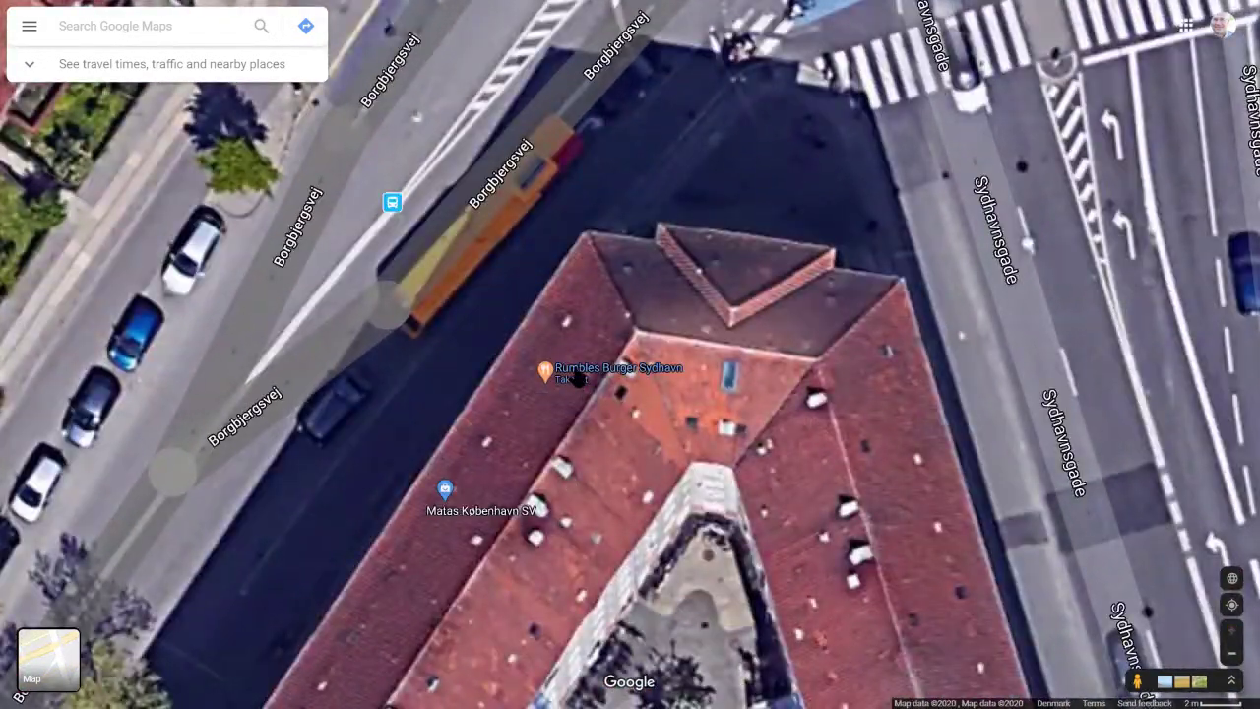
mouse_move(571, 384)
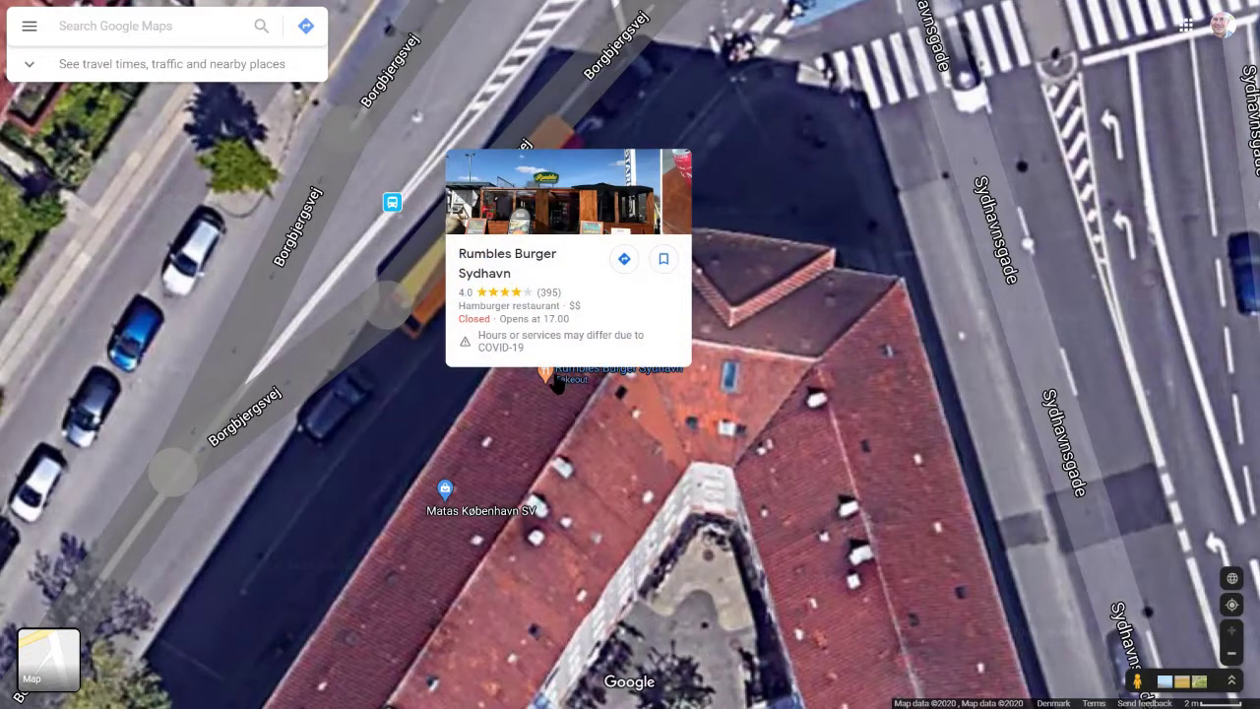
left_click(503, 254)
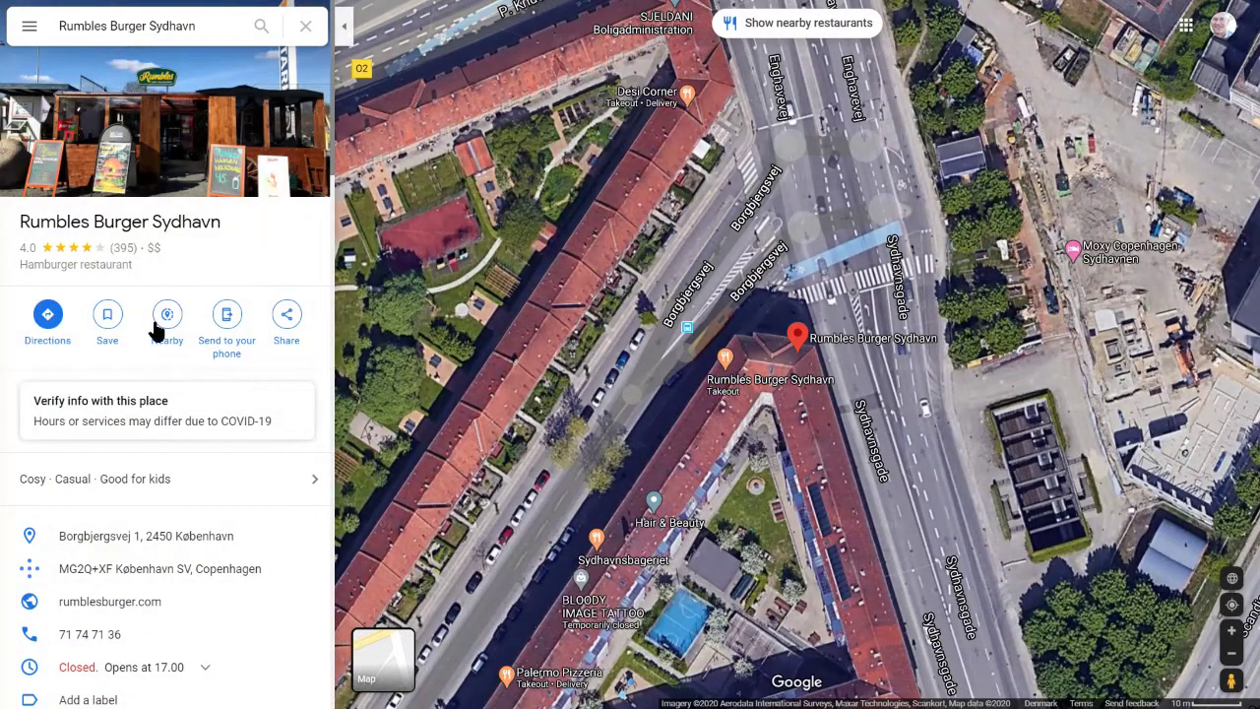
scroll(227, 404, "down", 2)
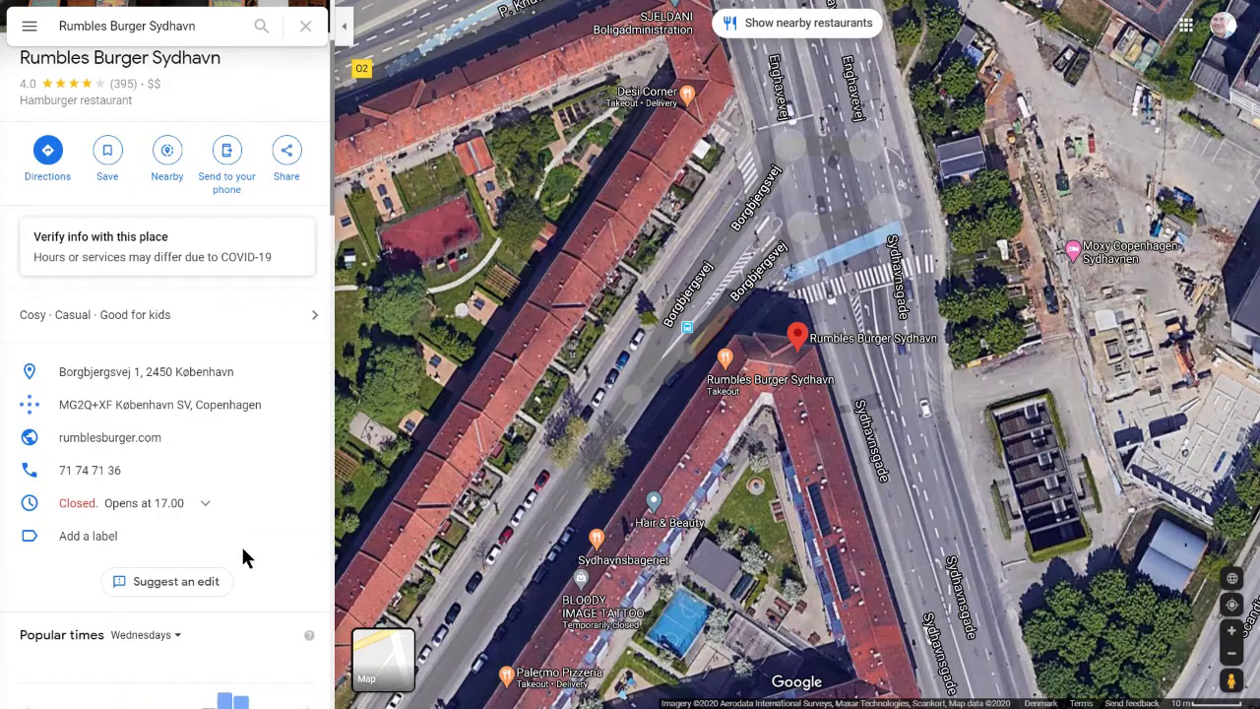
scroll(246, 291, "up", 2)
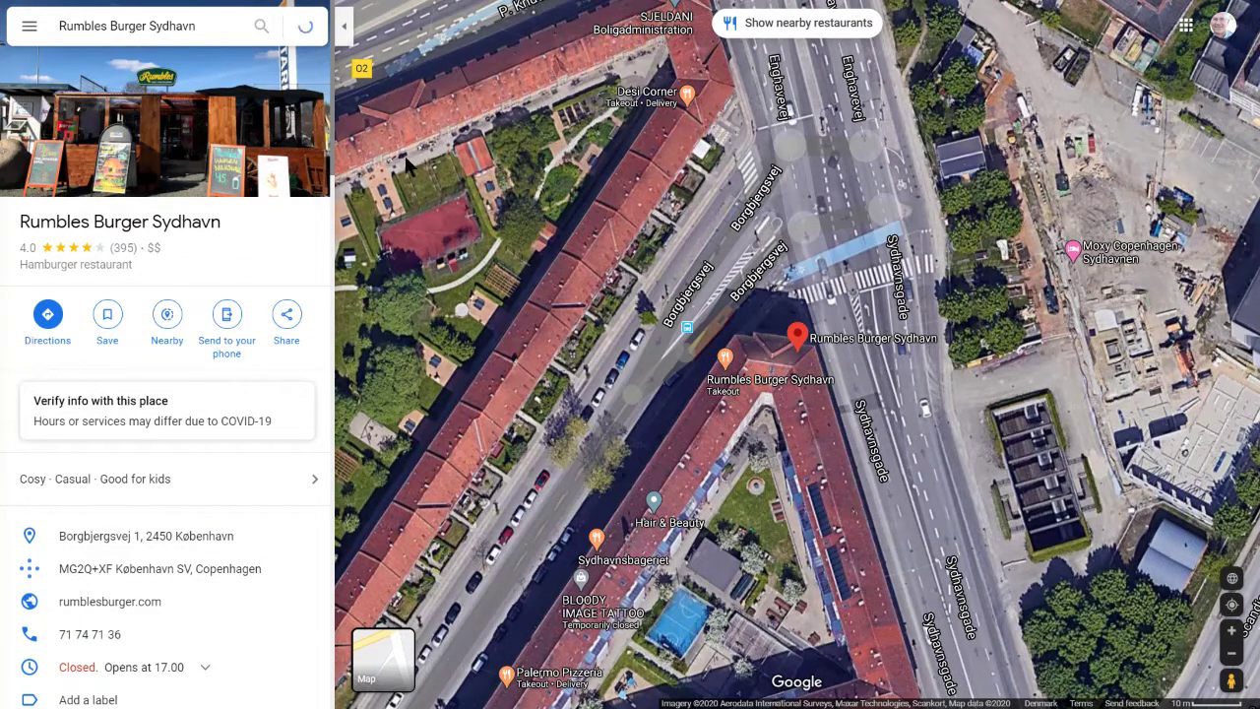
- Add the May 12, 2020 phone photo of the brick Rumbles storefront to the Rumbles Burger Sydhavn listing and return to its details
left_click(307, 58)
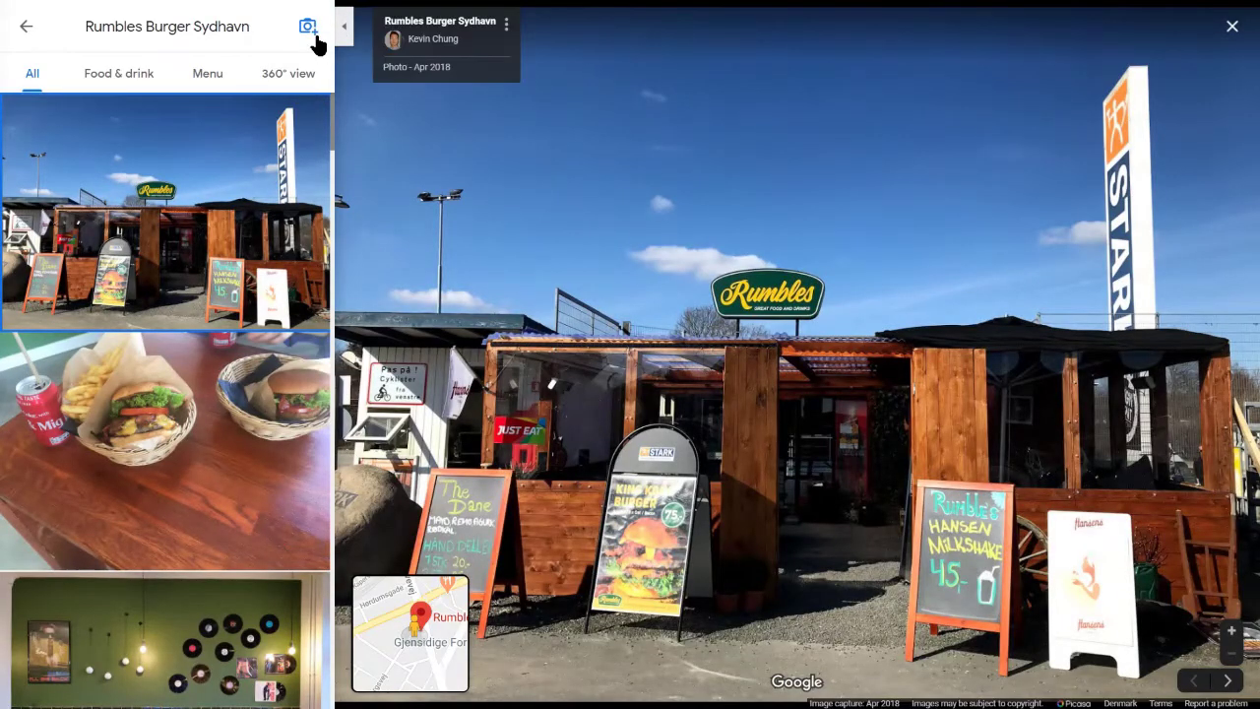
left_click(313, 32)
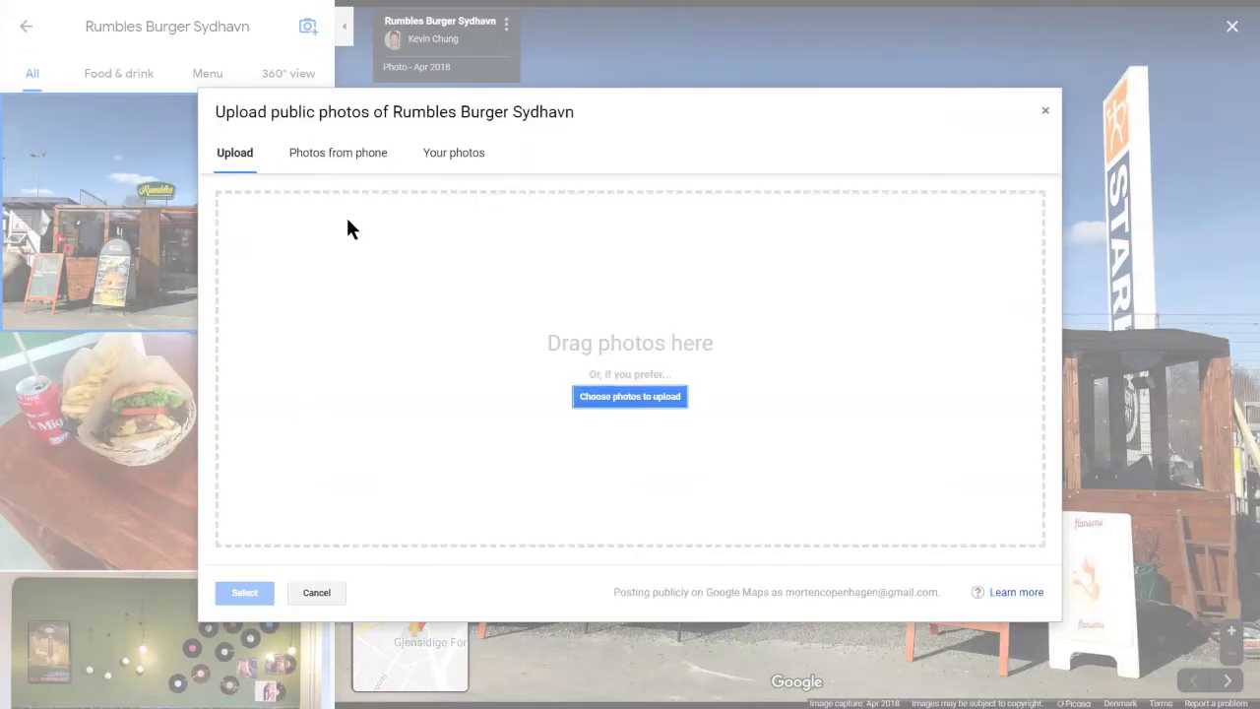
left_click(337, 159)
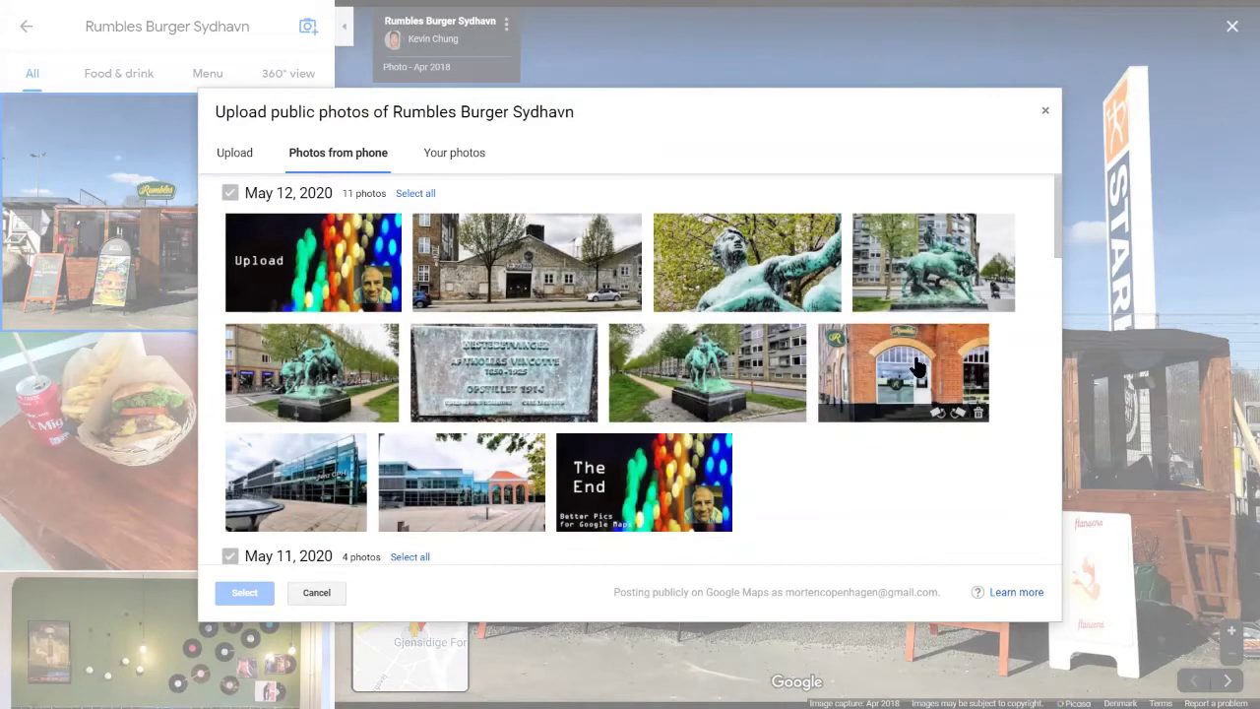
left_click(915, 372)
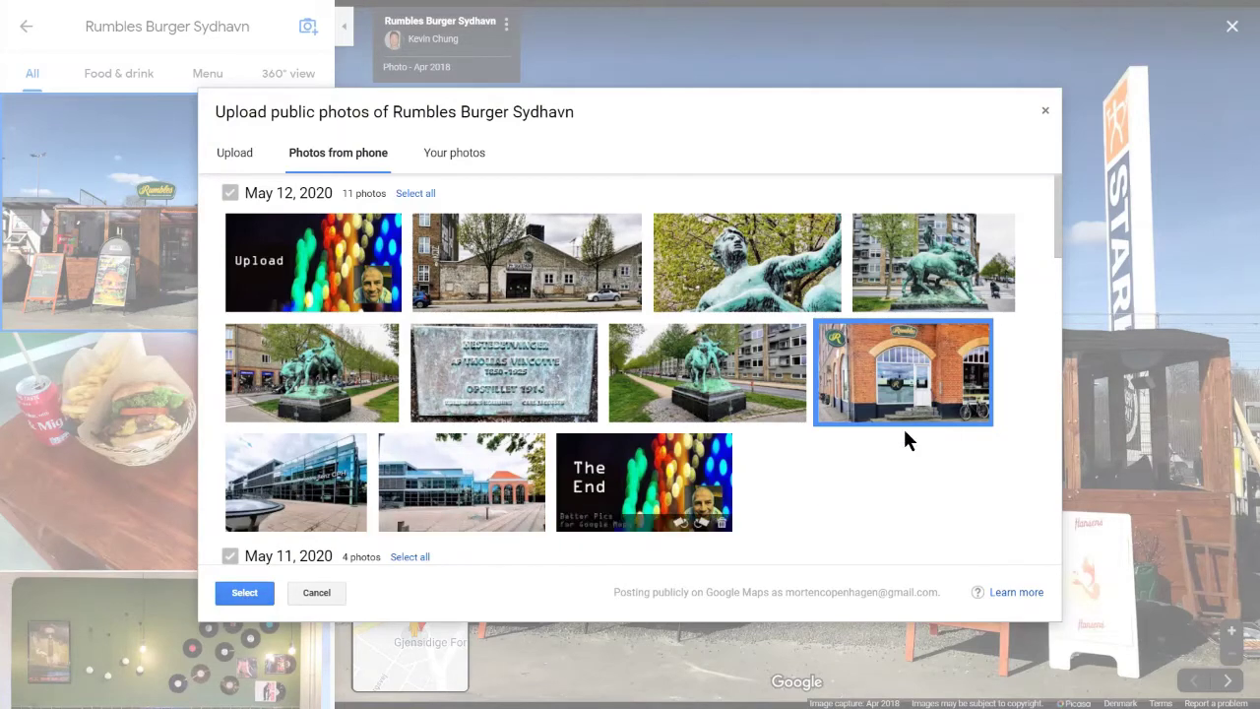
left_click(244, 591)
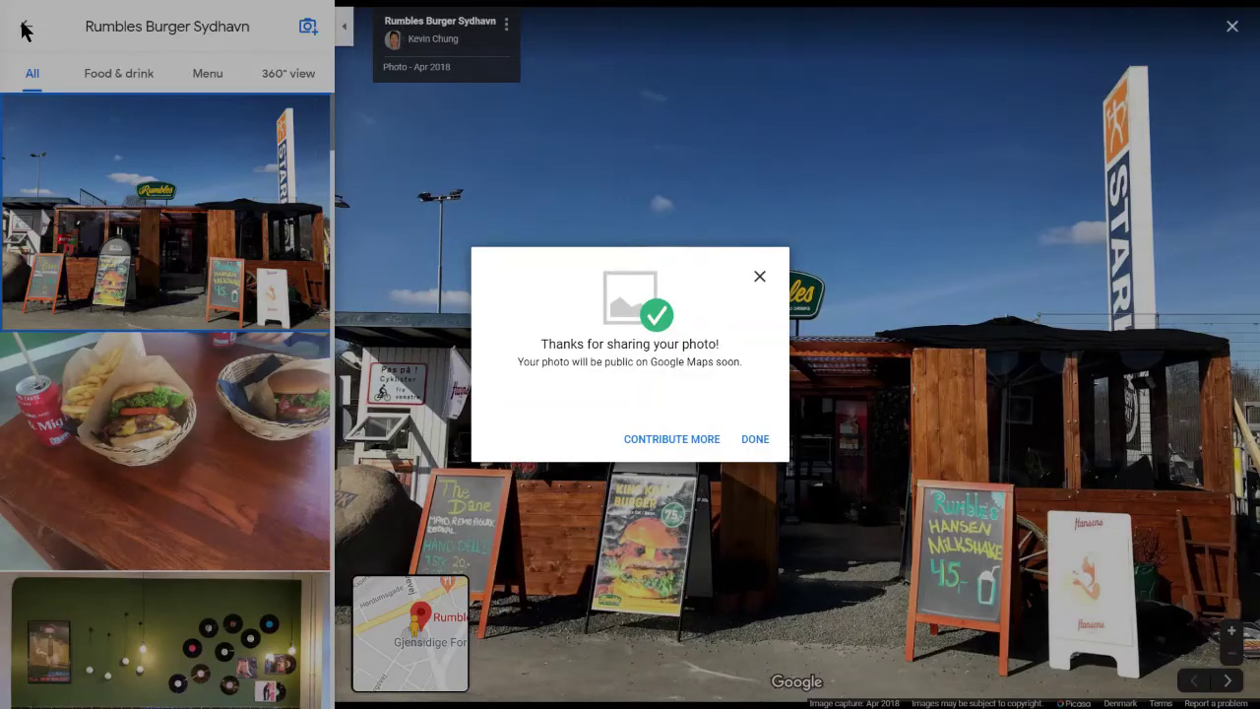
left_click(25, 30)
left_click(30, 31)
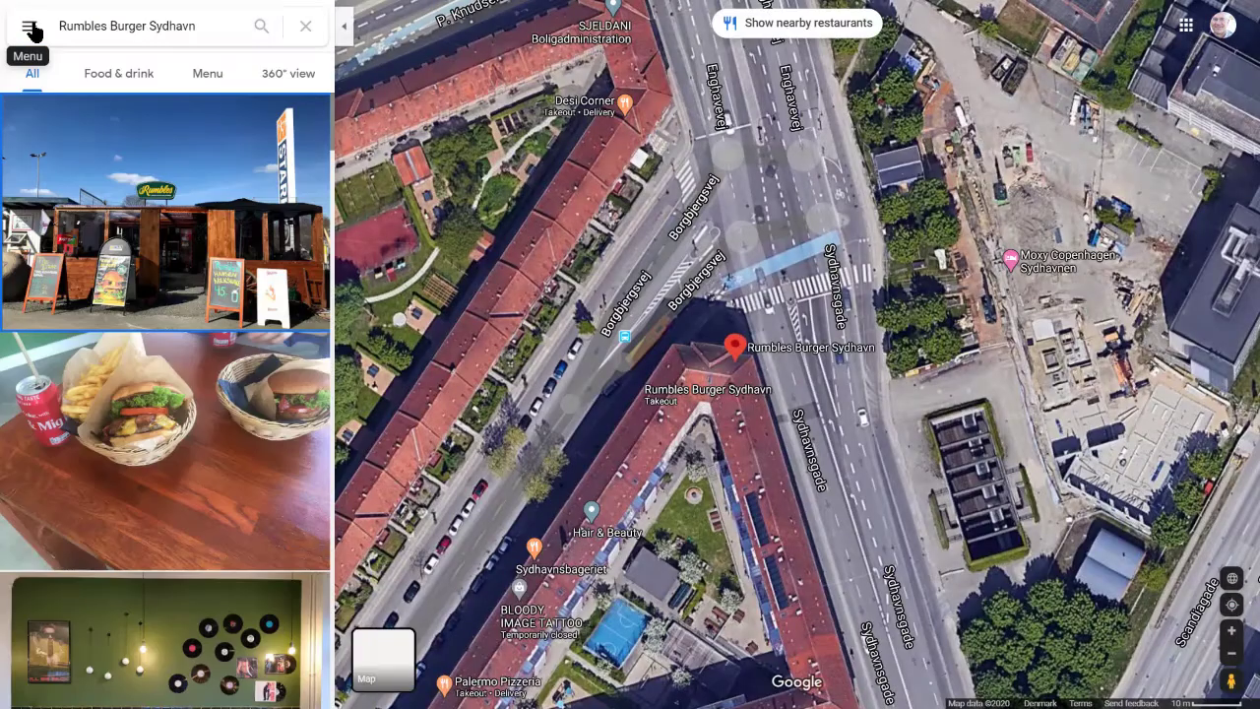
- Clear the Rumbles search, find Mercedes-Benz CPH | City between Scandiagade and Sydhavnsgade, and show its place details
scroll(607, 317, "down", 3)
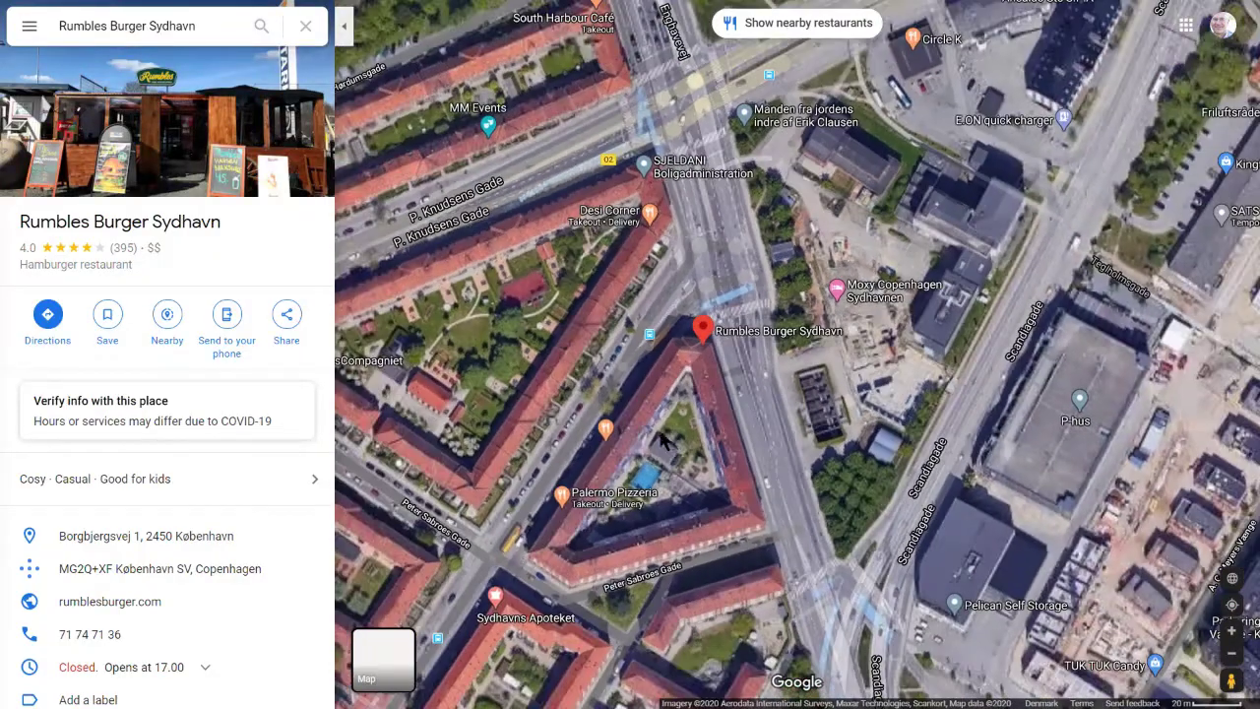
left_click_drag(660, 434, 406, 110)
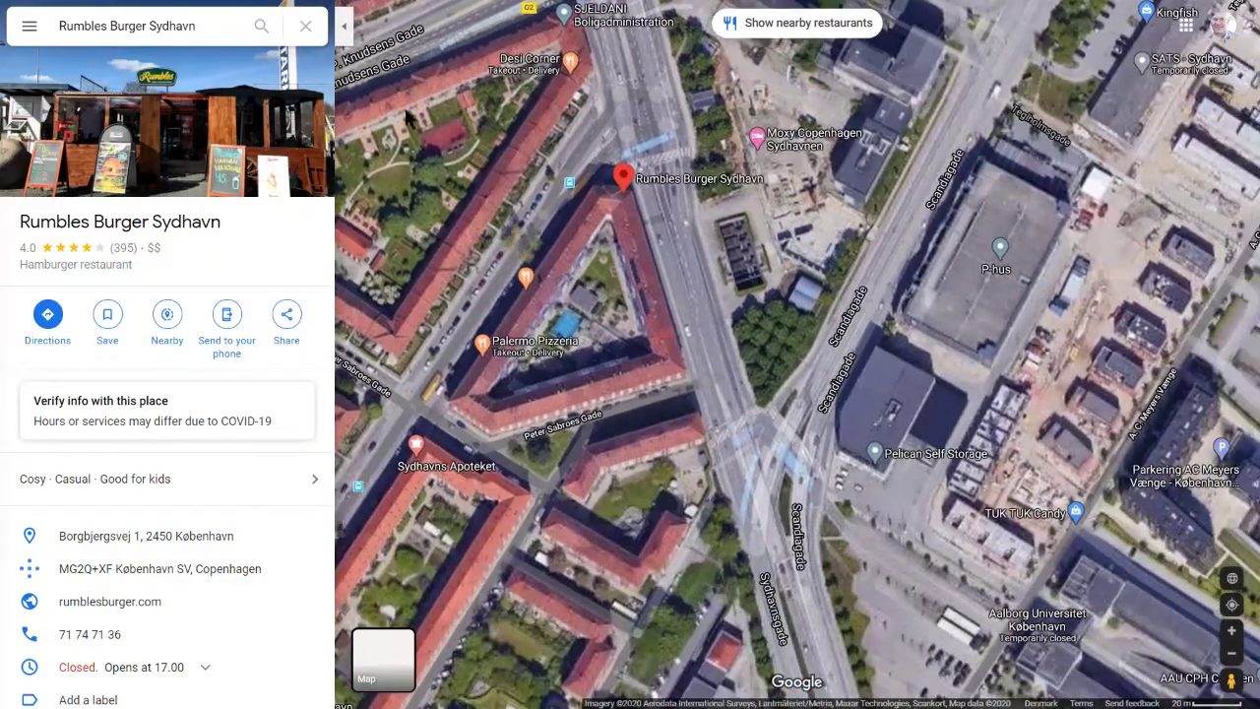
left_click(305, 25)
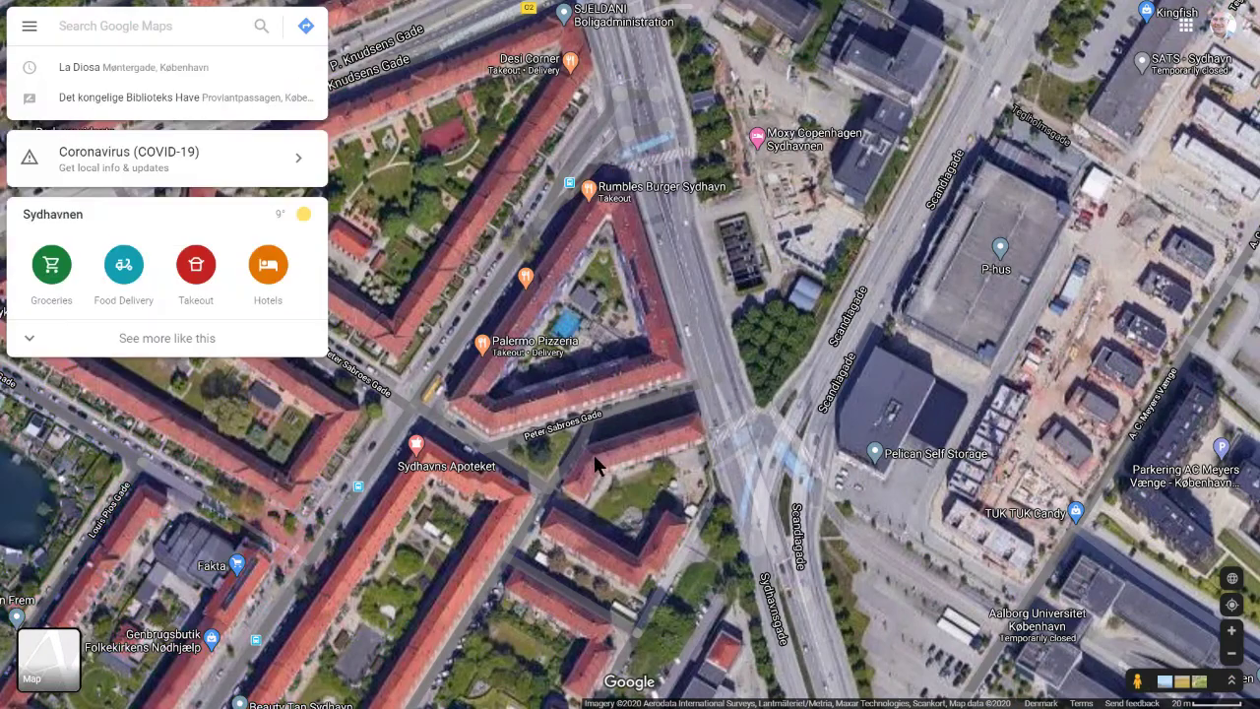
left_click_drag(596, 468, 577, 186)
scroll(574, 461, "up", 2)
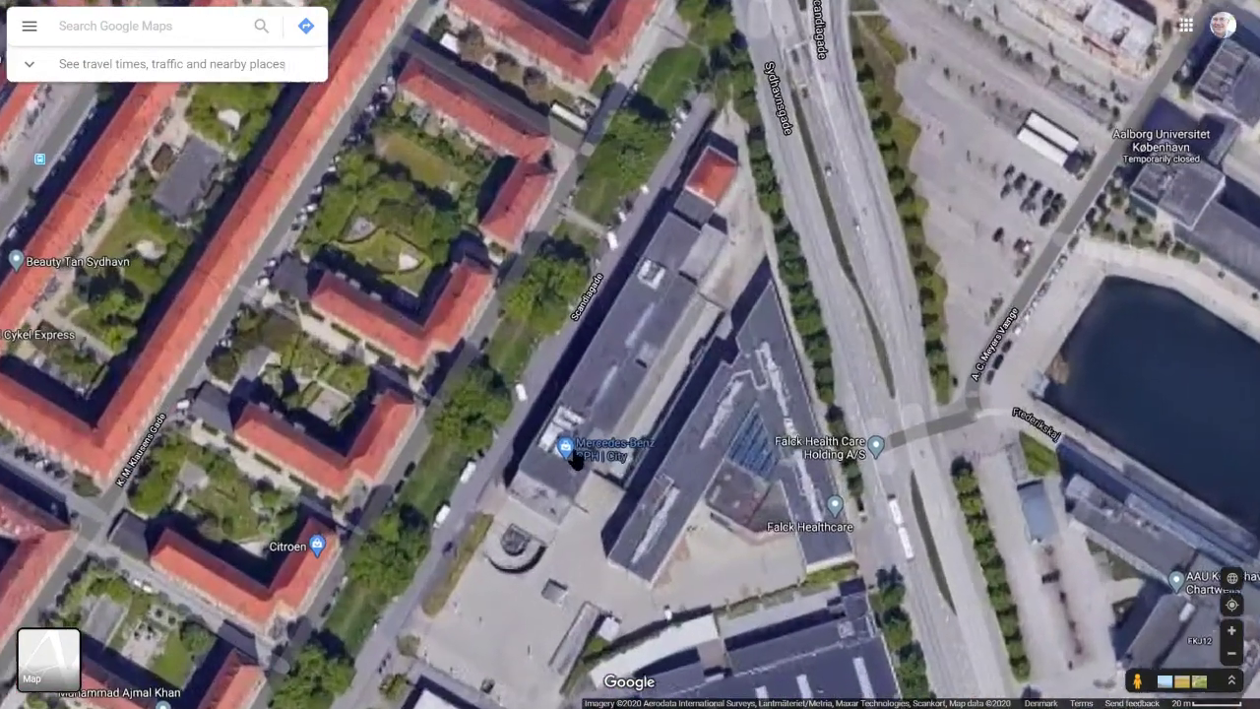
scroll(577, 463, "up", 2)
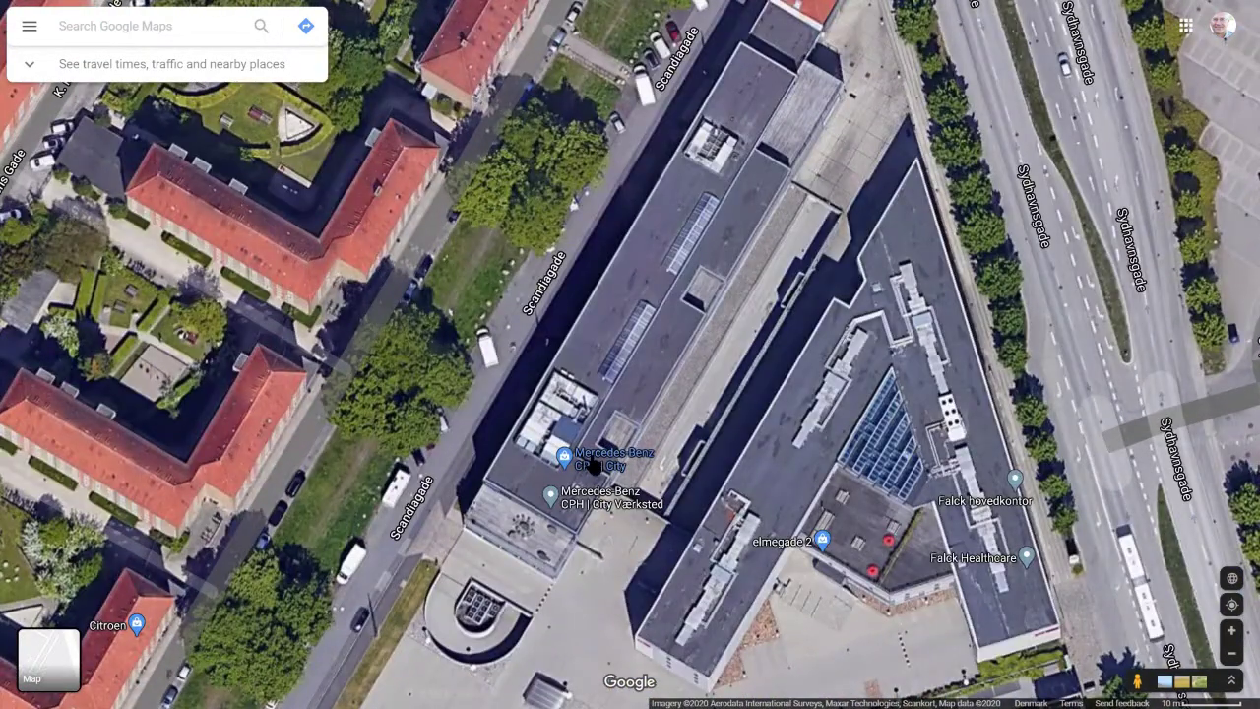
left_click(595, 463)
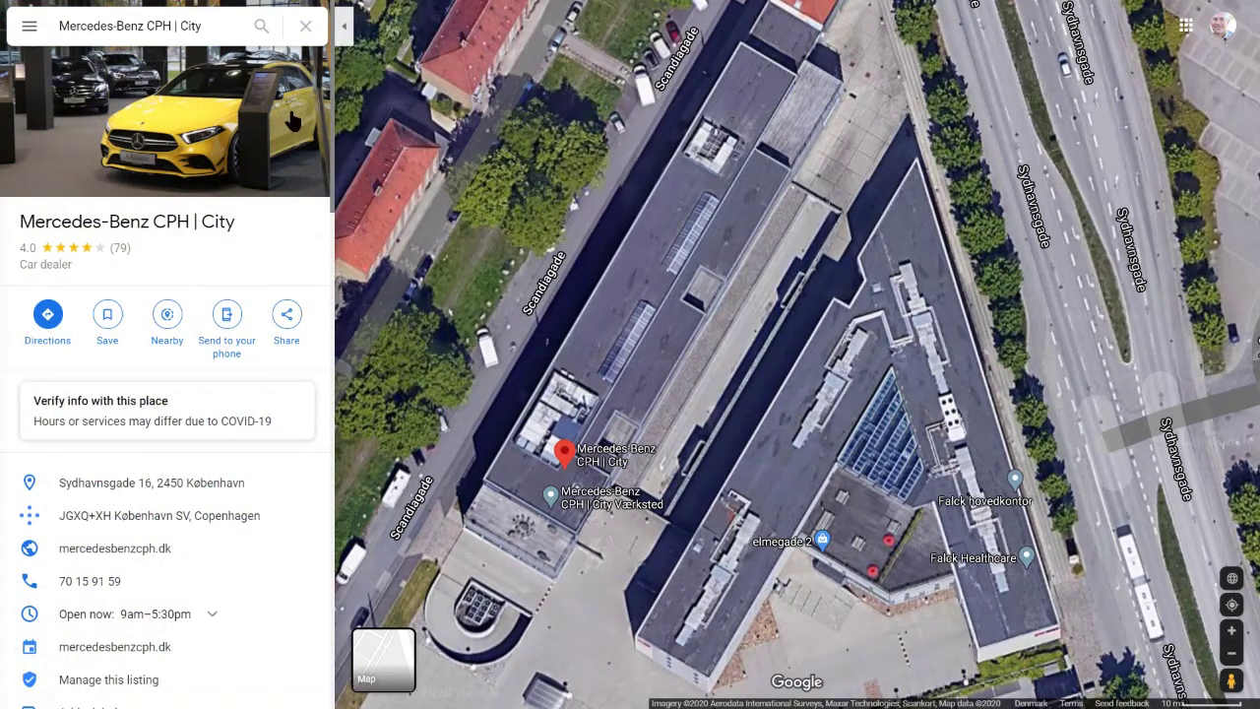
- Add the two May 12, 2020 phone photos of the glass-fronted dealership building to the Mercedes-Benz CPH | City listing
scroll(202, 531, "down", 3)
scroll(200, 531, "down", 3)
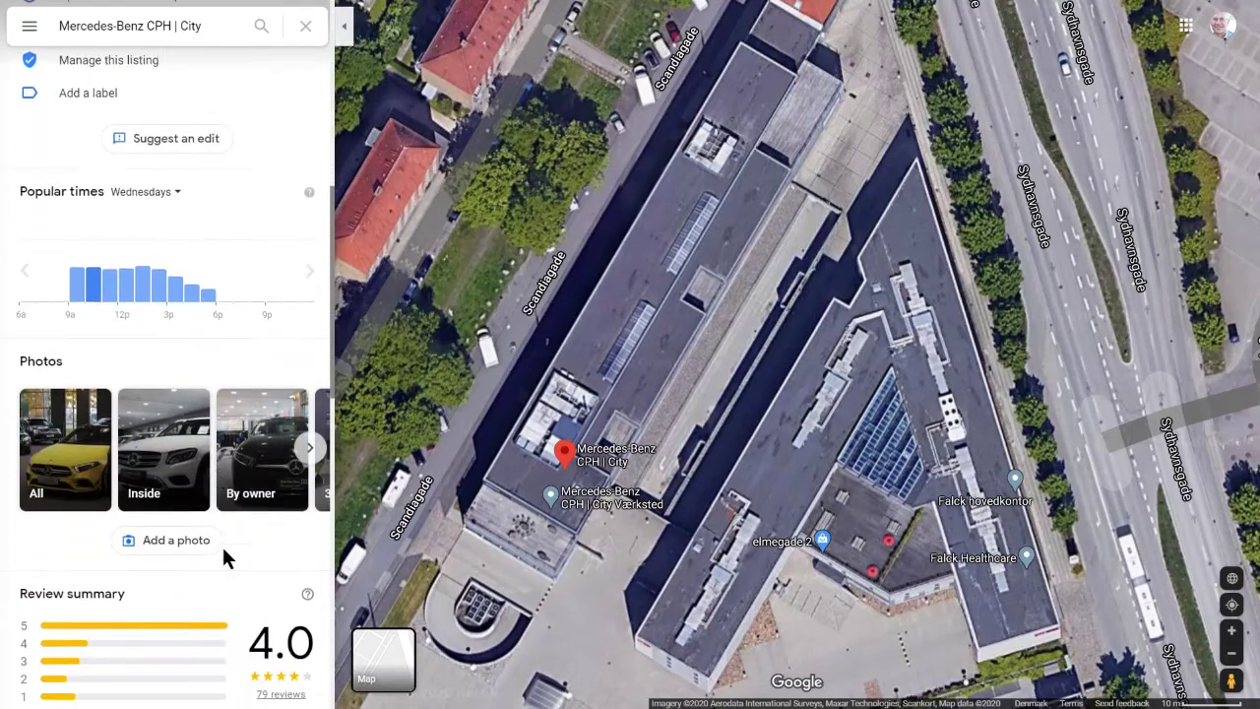
left_click(169, 505)
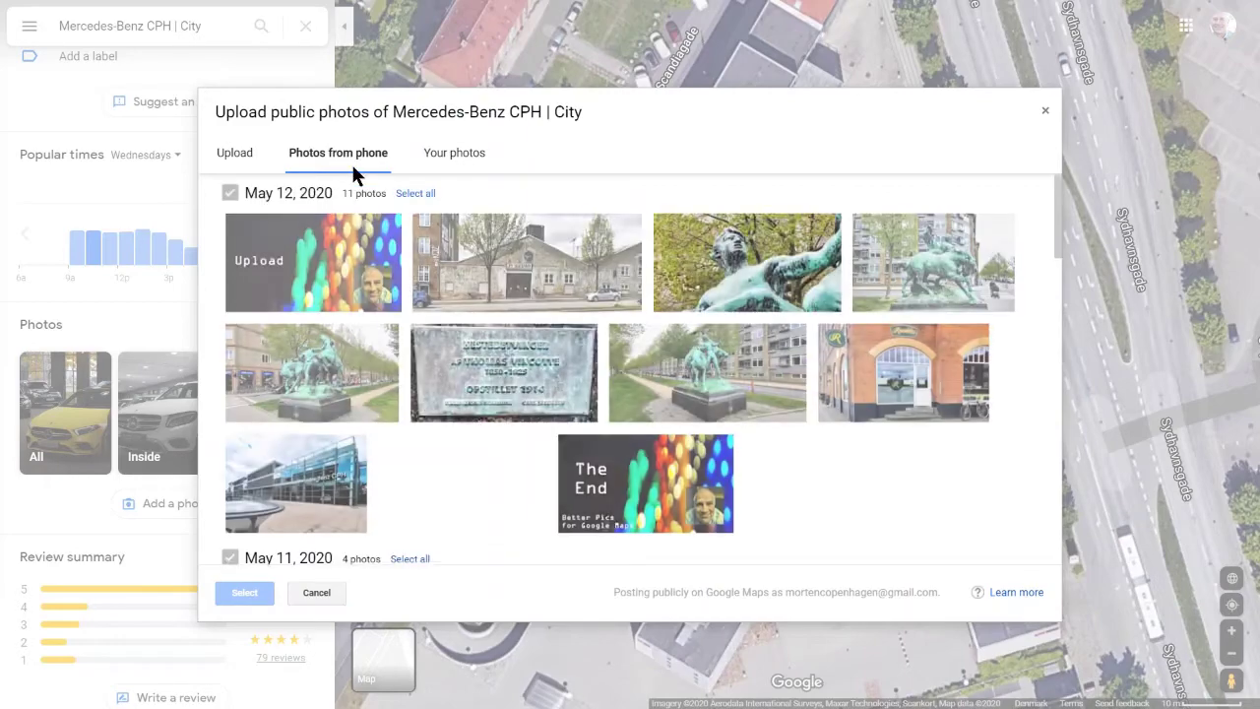
left_click(443, 519)
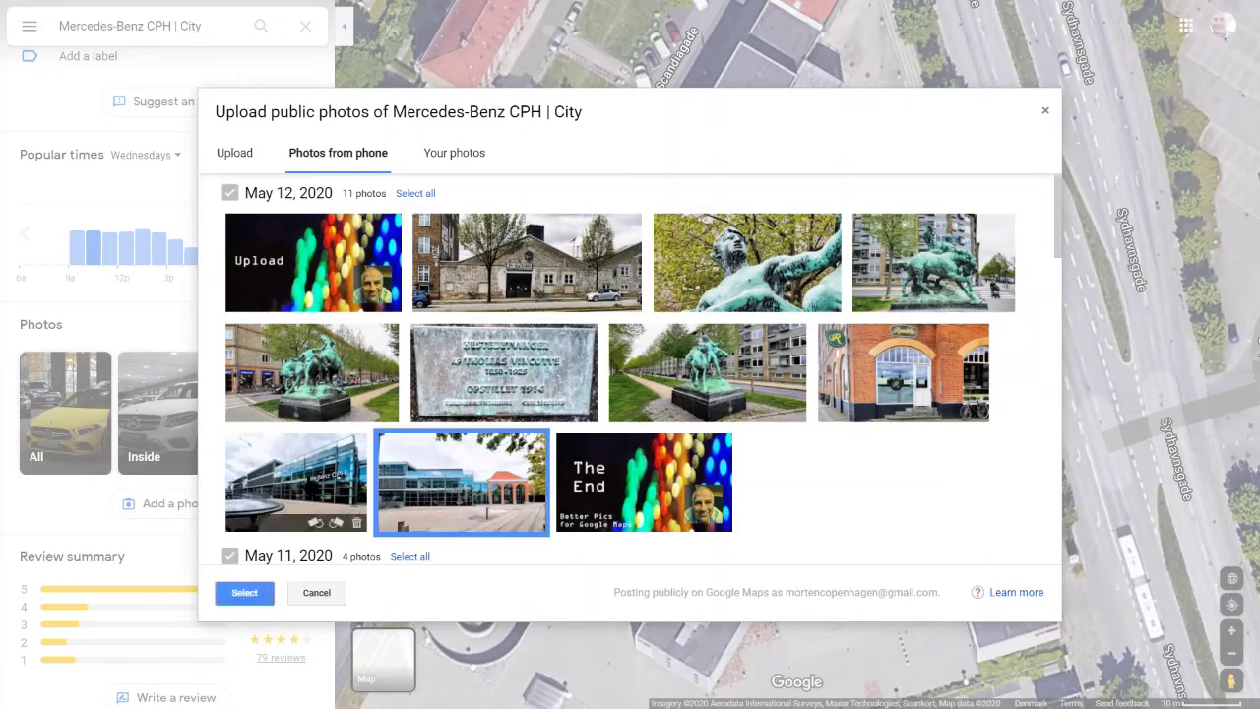
left_click(311, 485)
left_click(243, 595)
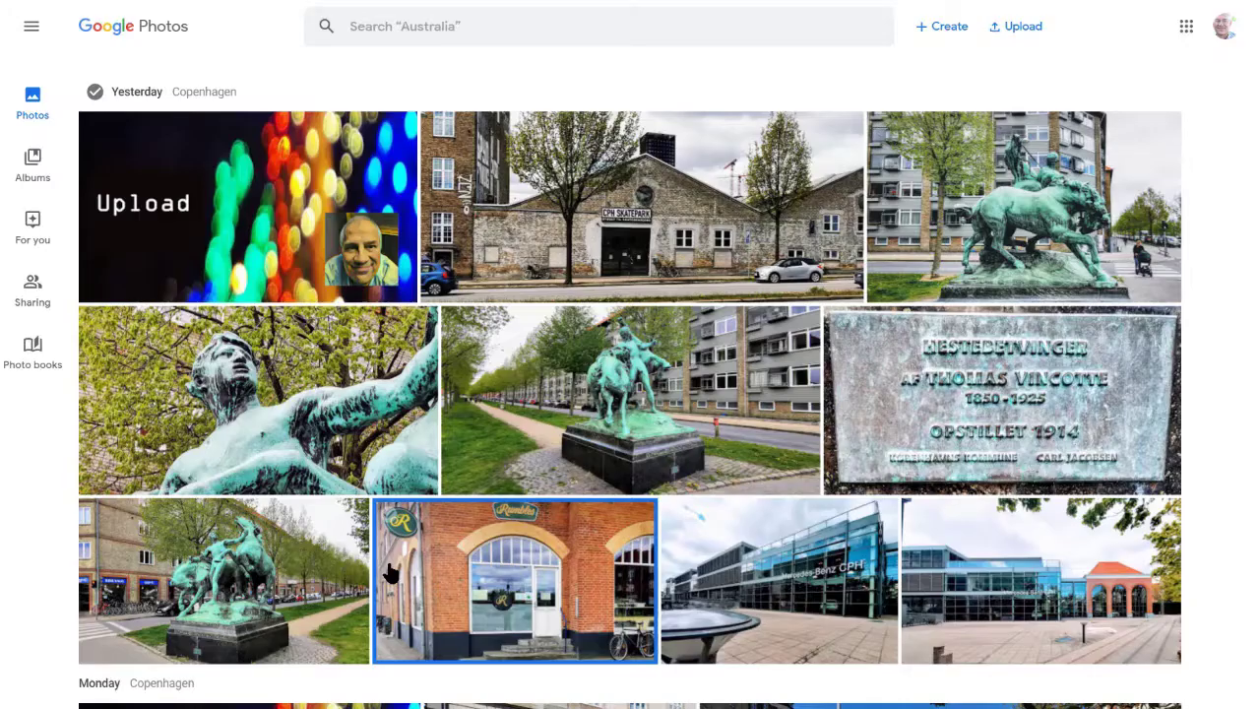
- In Google Photos, view yesterday's photo of the Mercedes-Benz building with the red-roofed brick arches at full size
scroll(440, 483, "down", 2)
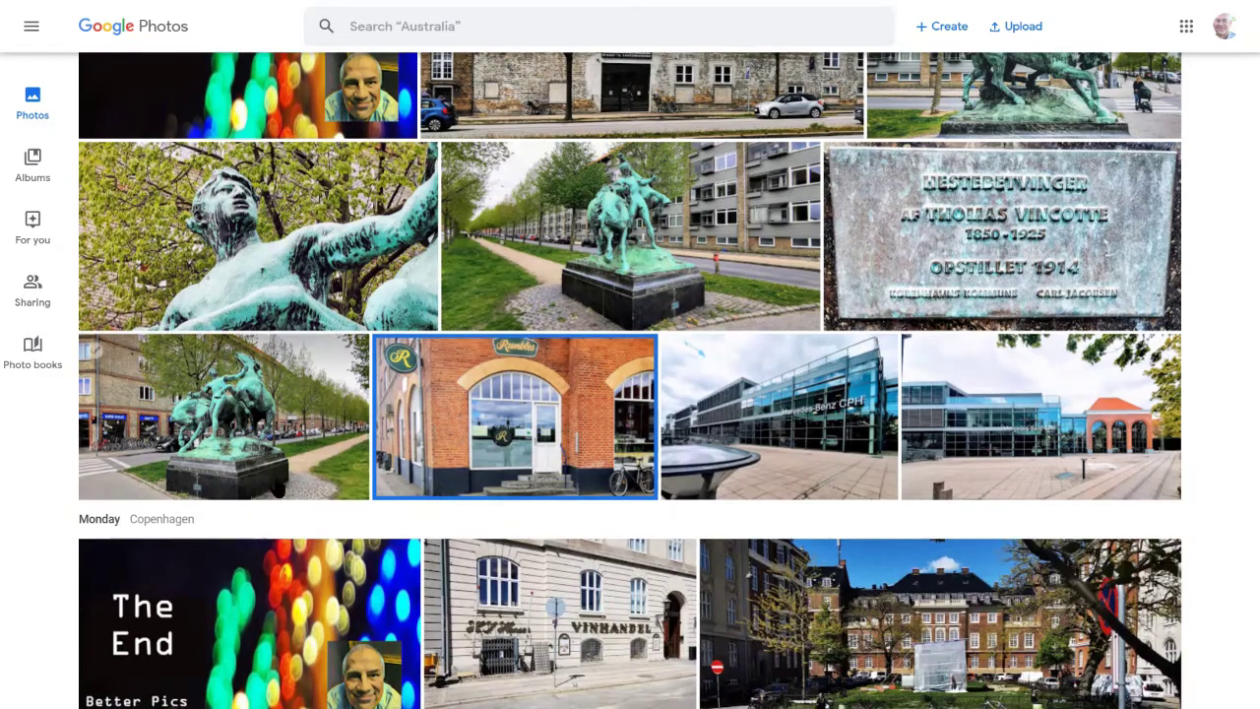
left_click(1034, 421)
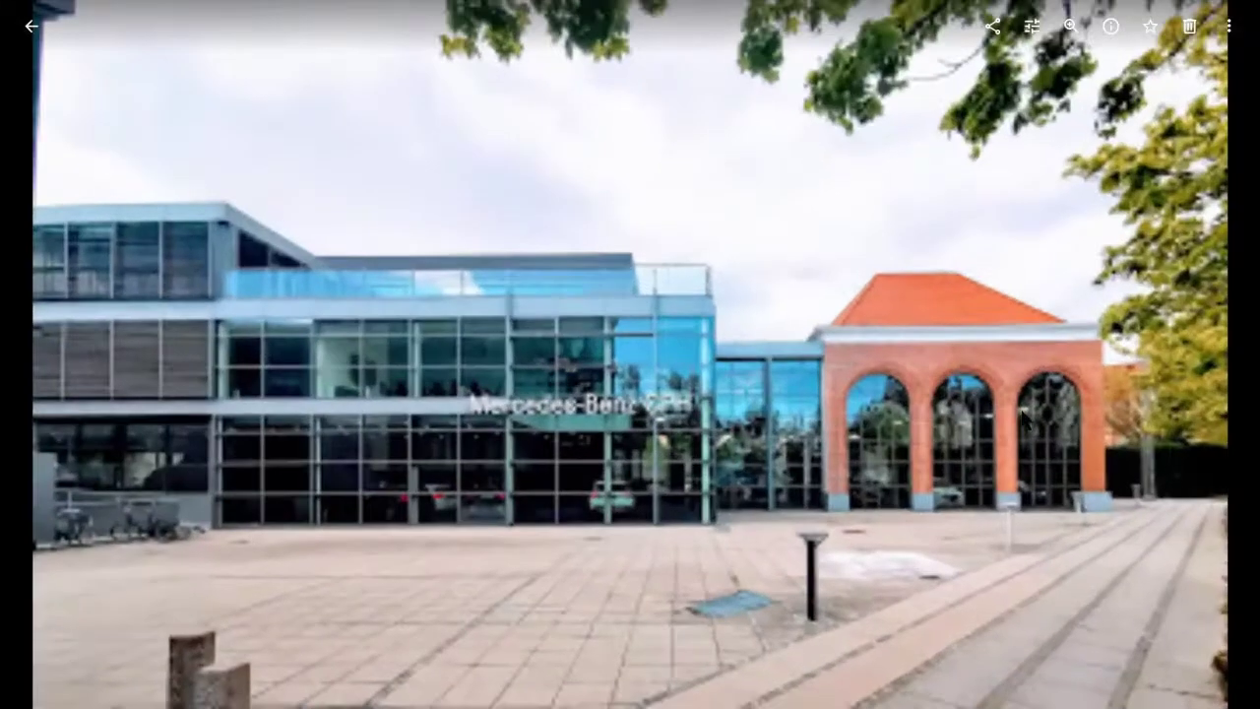